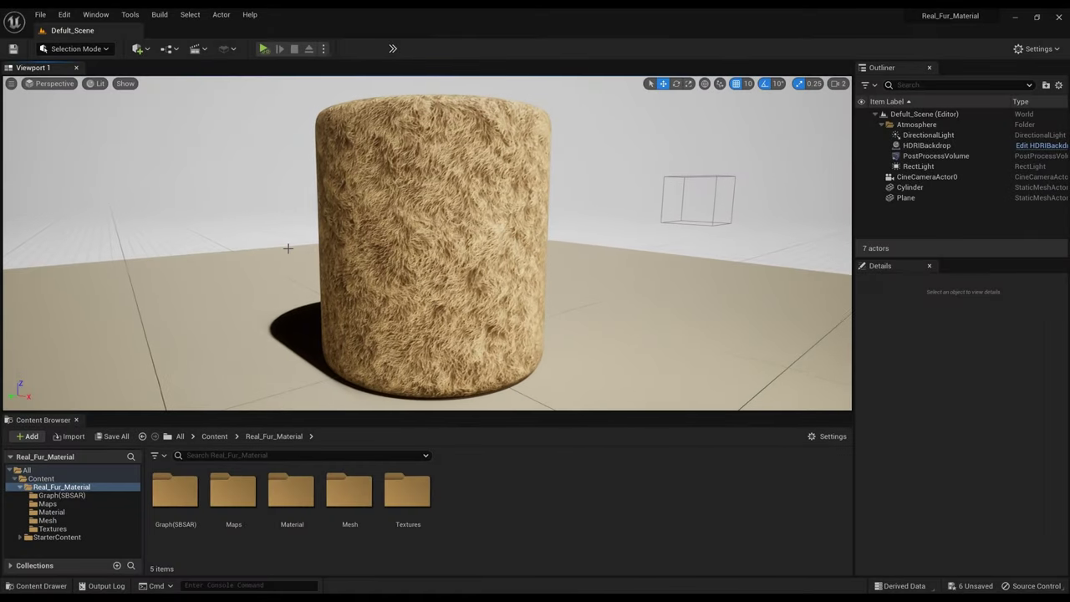
View the scene through CineCameraActor0 and open SD_Real_Fur_Material_INST from the Material folder.
click(50, 82)
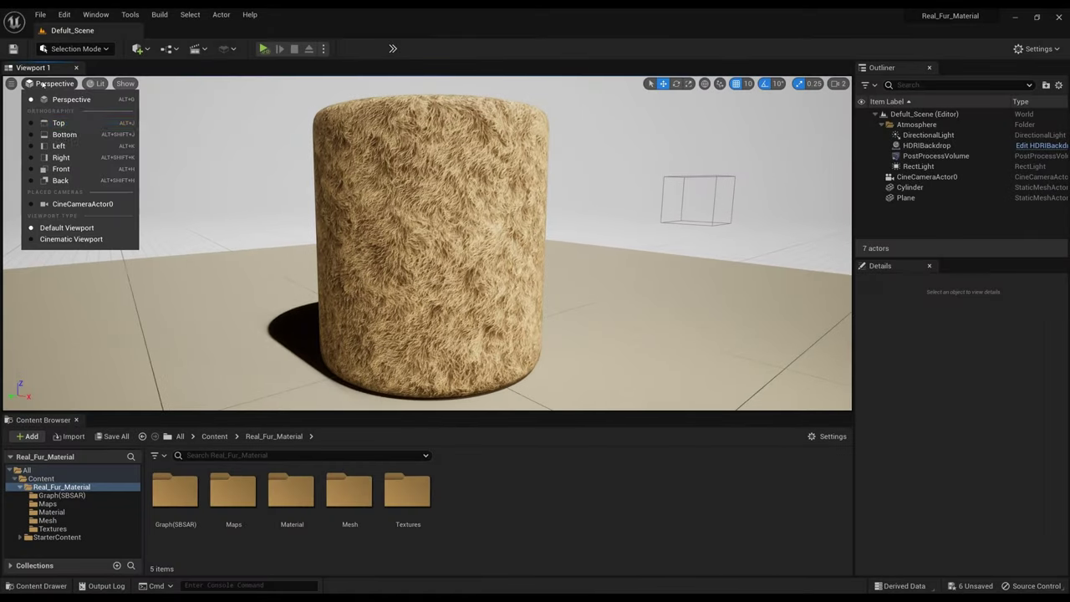
click(67, 200)
double_click(296, 515)
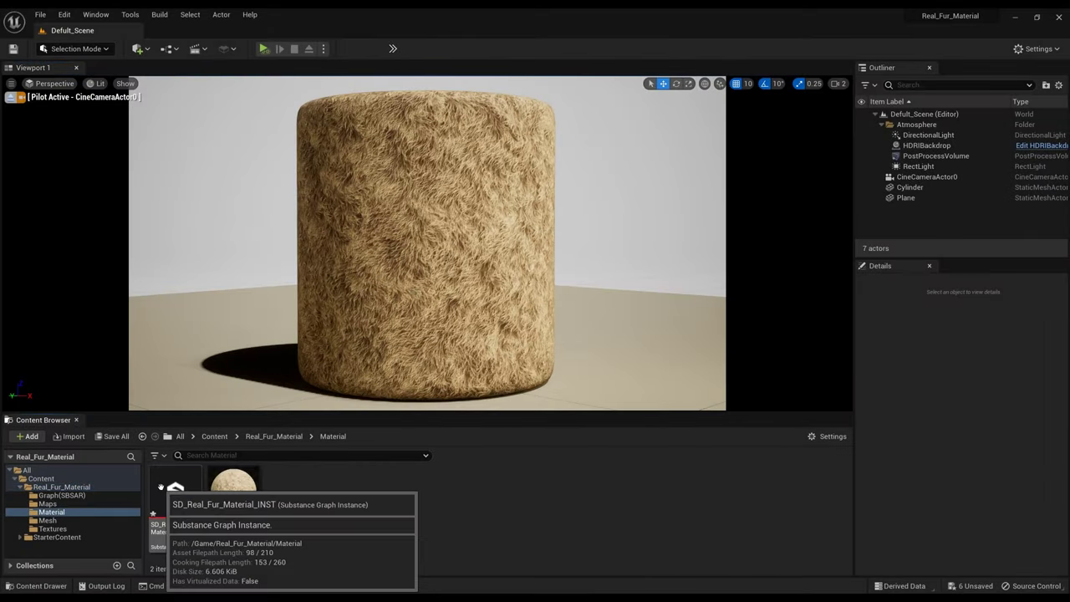
double_click(174, 495)
Preview the Fur 2 pattern, return to Fur 1, and collapse the presets section.
click(822, 355)
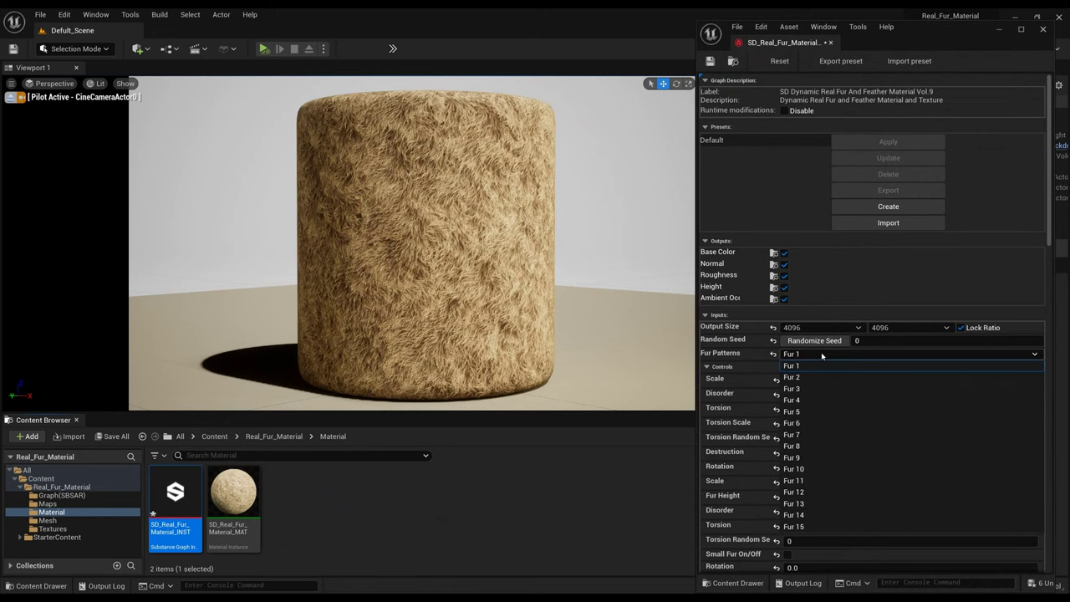
click(817, 377)
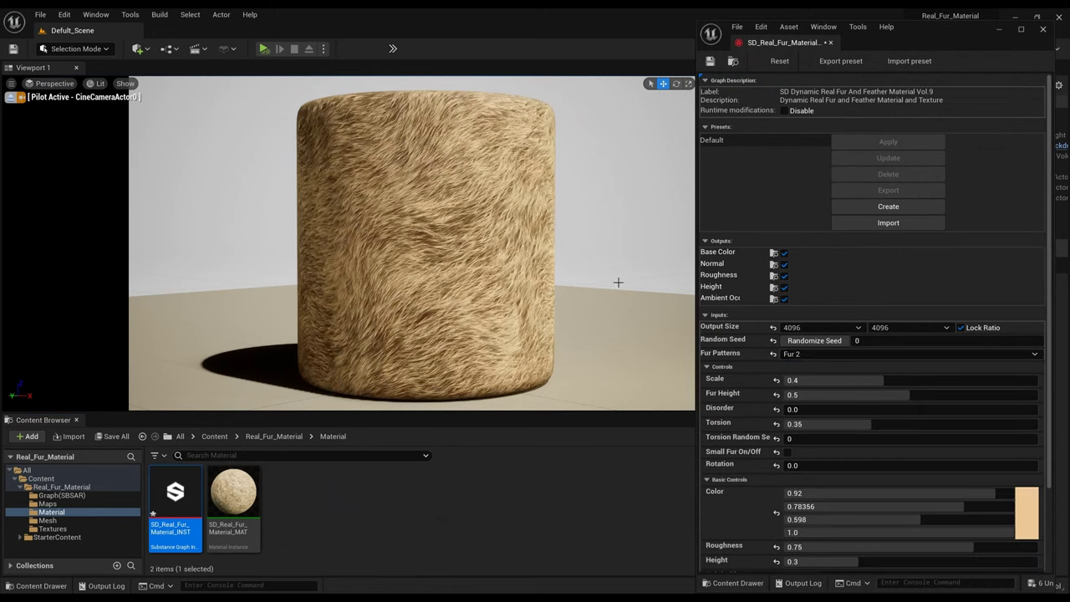
click(812, 354)
click(802, 367)
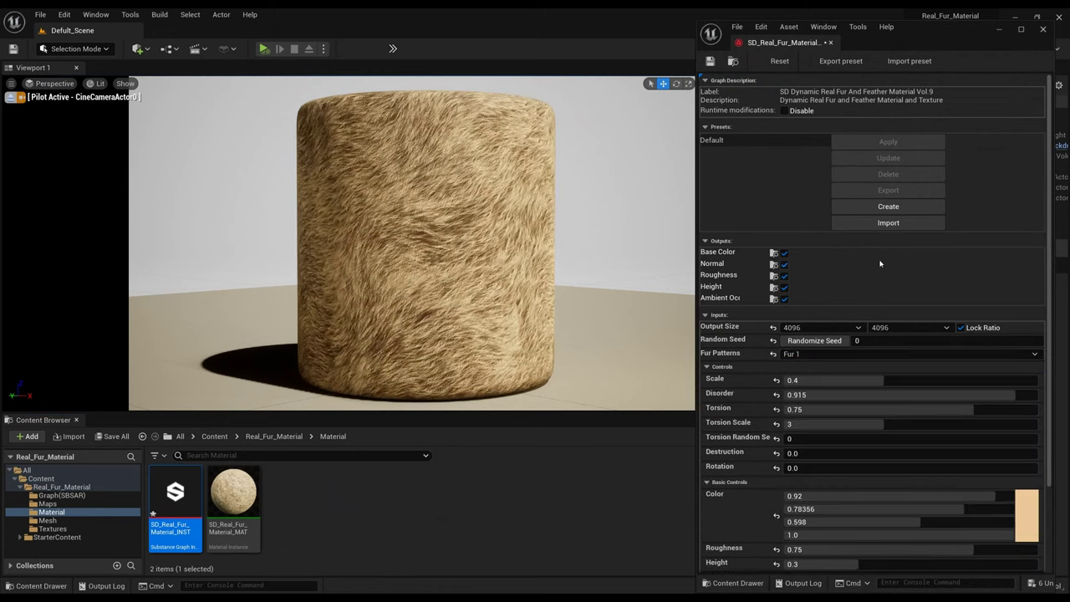
drag(923, 39, 940, 29)
click(736, 116)
Keep the 4096 output size, lower Disorder to about 0.72, and restore Scale to 0.4.
click(854, 218)
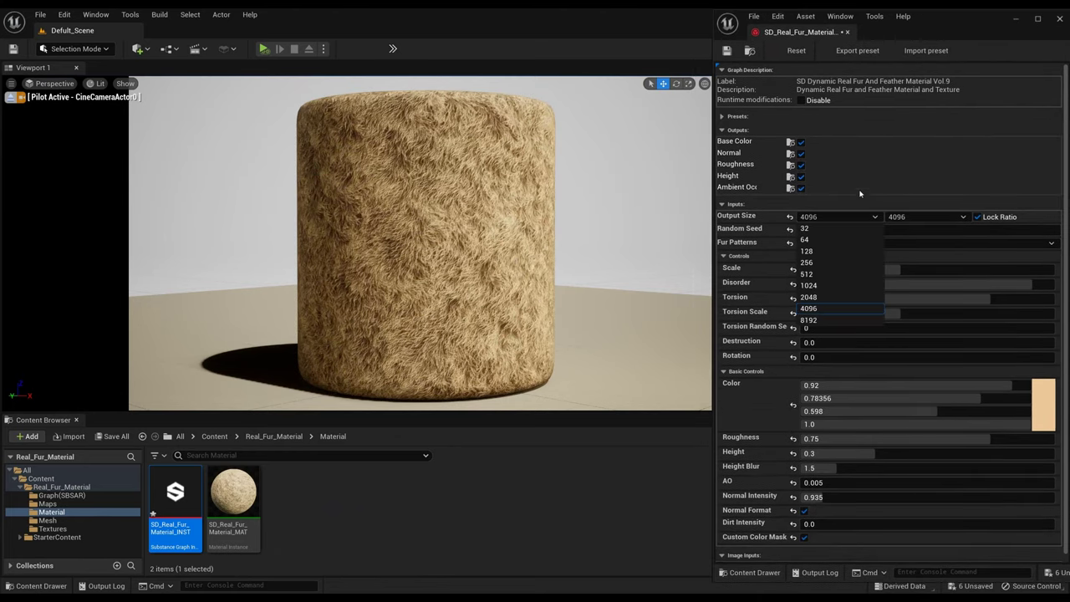
click(856, 201)
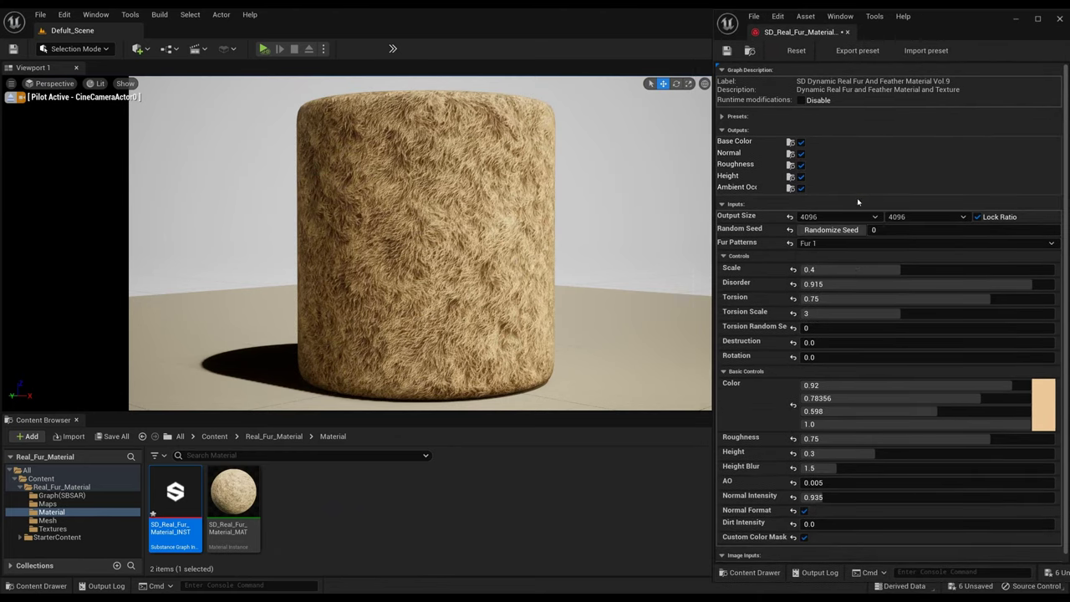
click(794, 285)
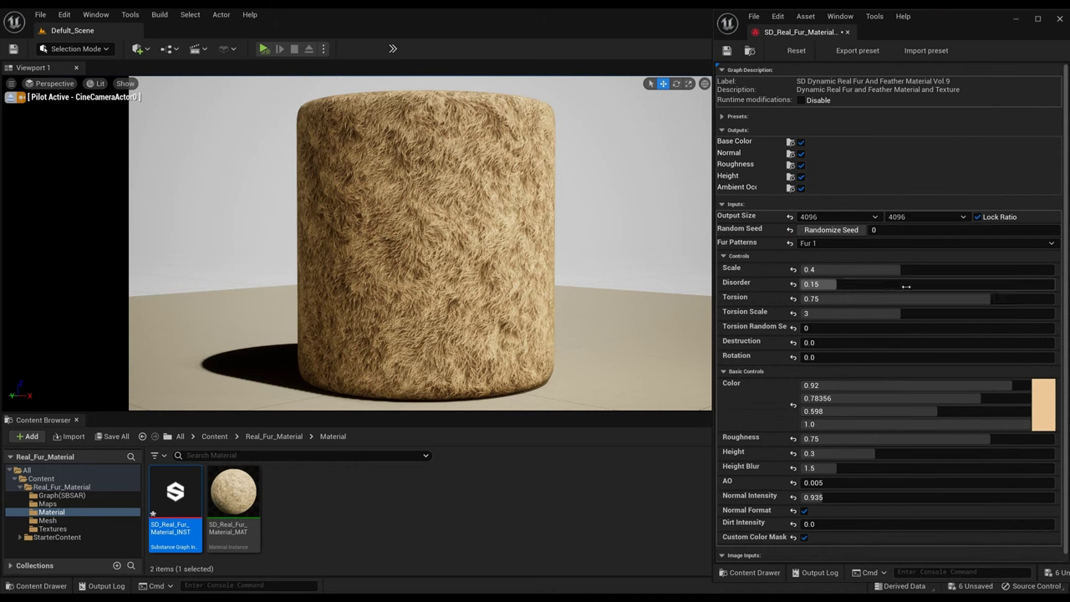
click(1009, 284)
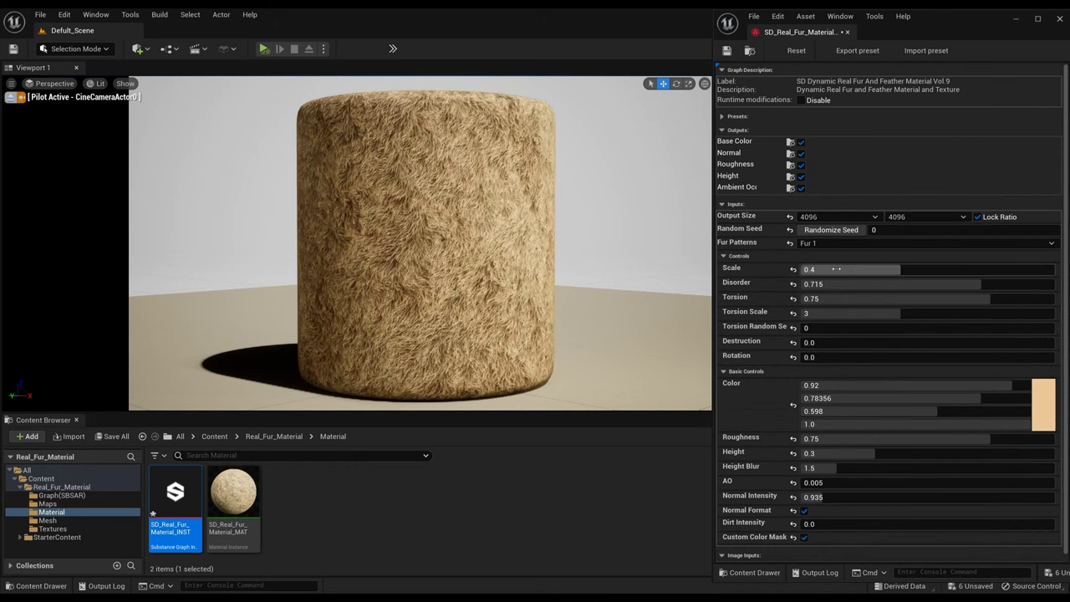
mouse_move(882, 269)
mouse_down()
mouse_move(804, 269)
mouse_move(950, 269)
mouse_up()
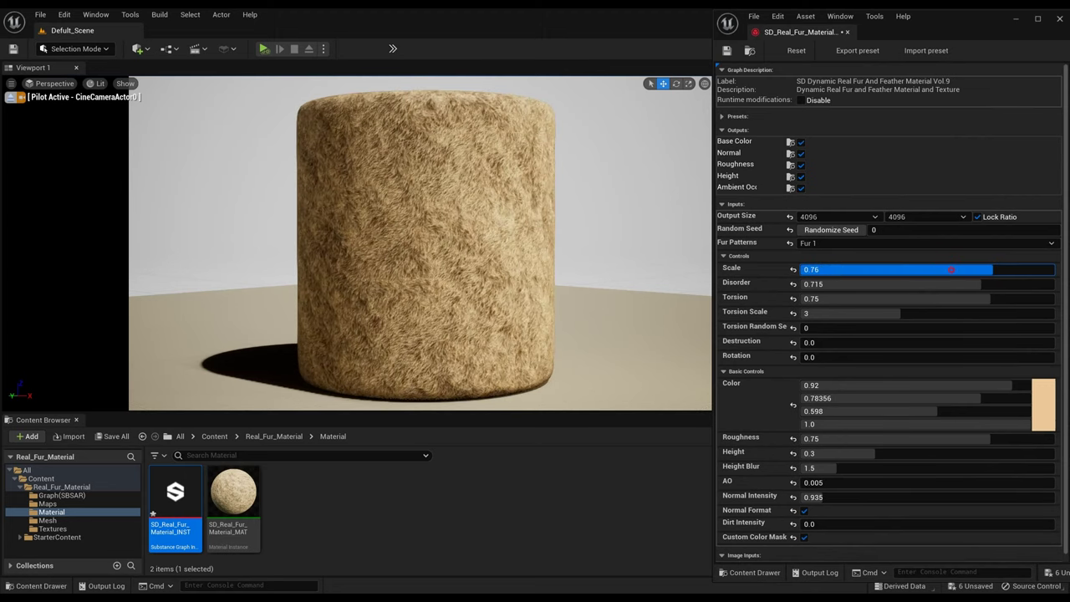
drag(951, 270, 942, 269)
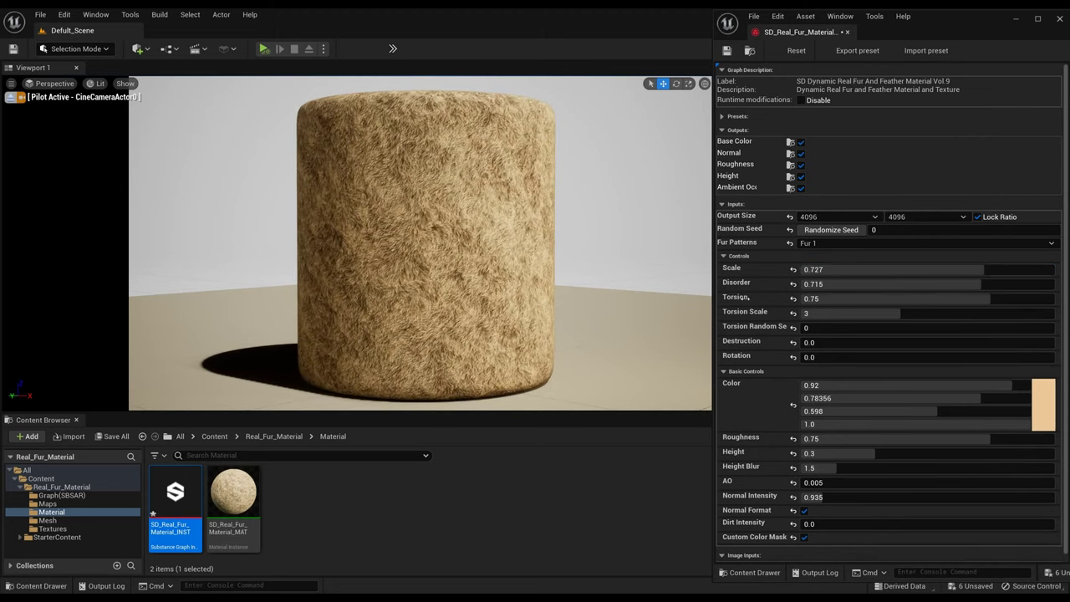
click(794, 269)
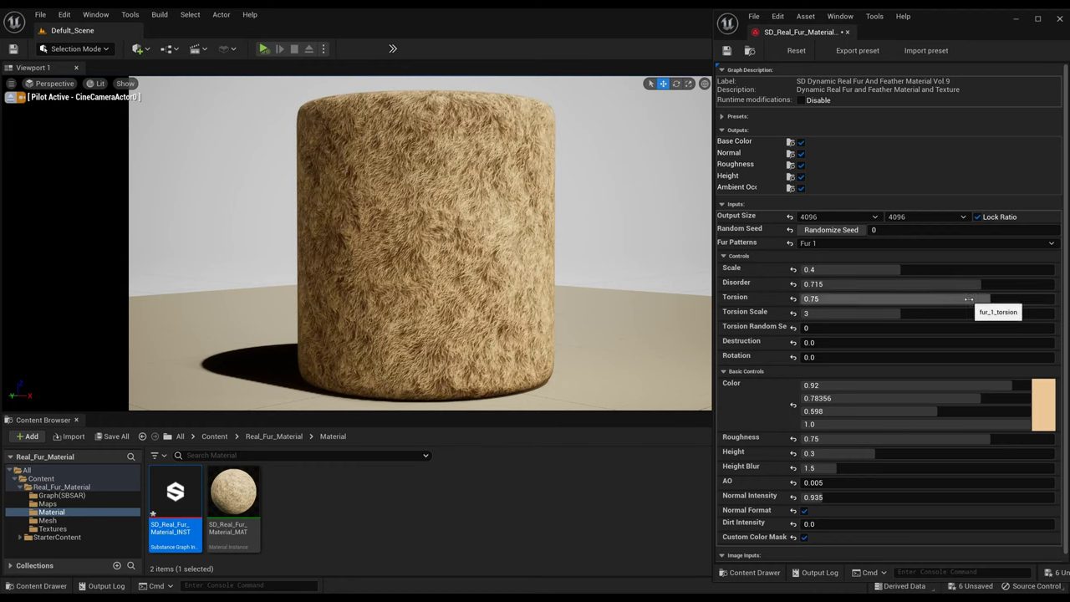
Raise Torsion Scale from 3 to 5 and set Destruction to 0.319.
drag(891, 313, 1002, 313)
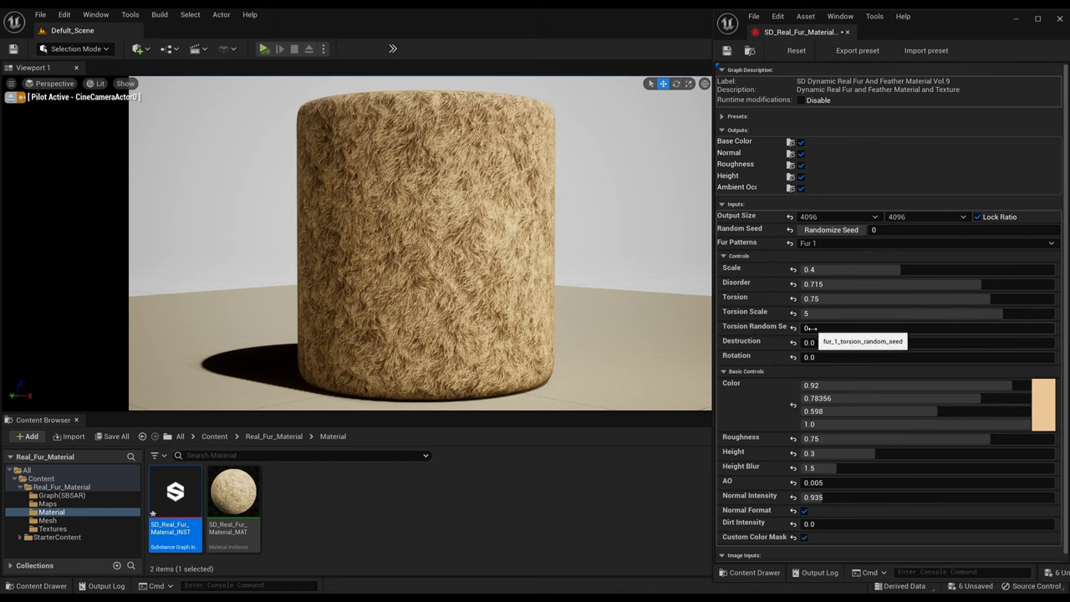
mouse_move(810, 343)
mouse_down()
mouse_move(922, 341)
mouse_move(874, 357)
mouse_up()
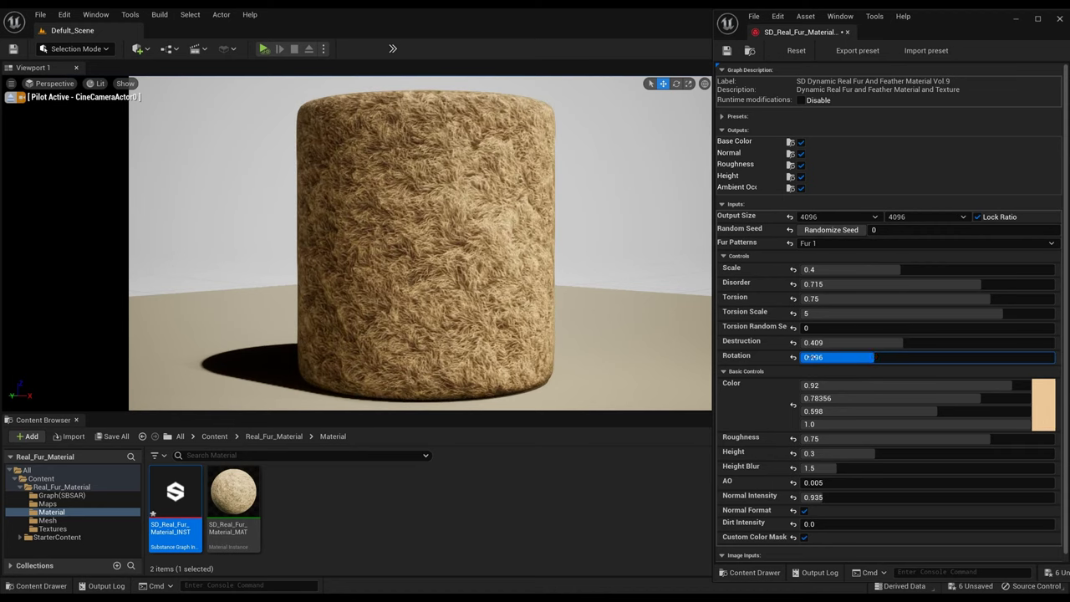
drag(824, 342, 801, 342)
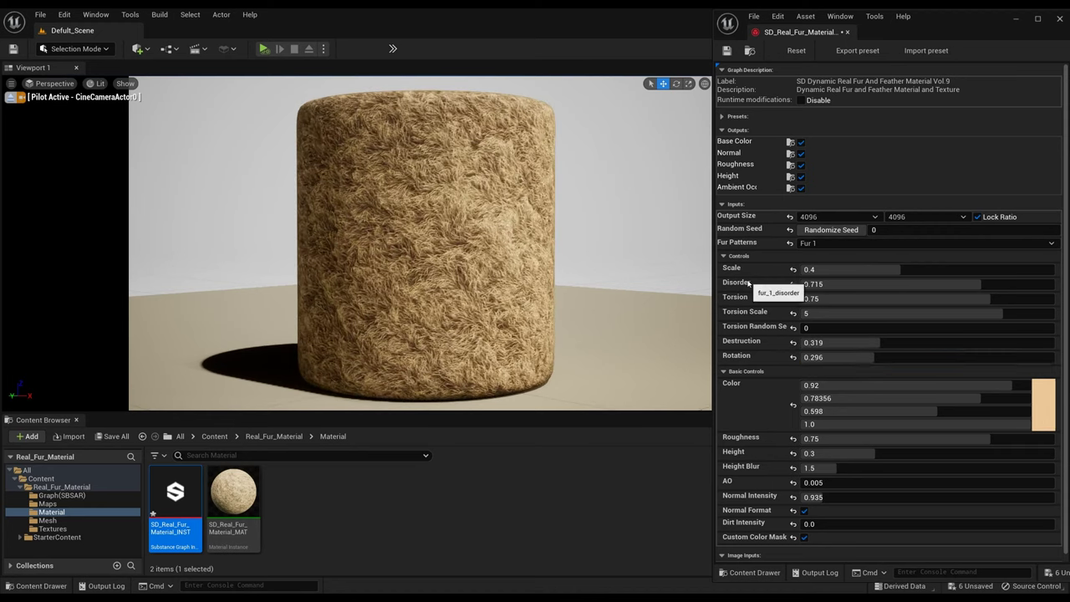
Try a lower saturation for the fur colour, then close the Color Picker.
click(1044, 414)
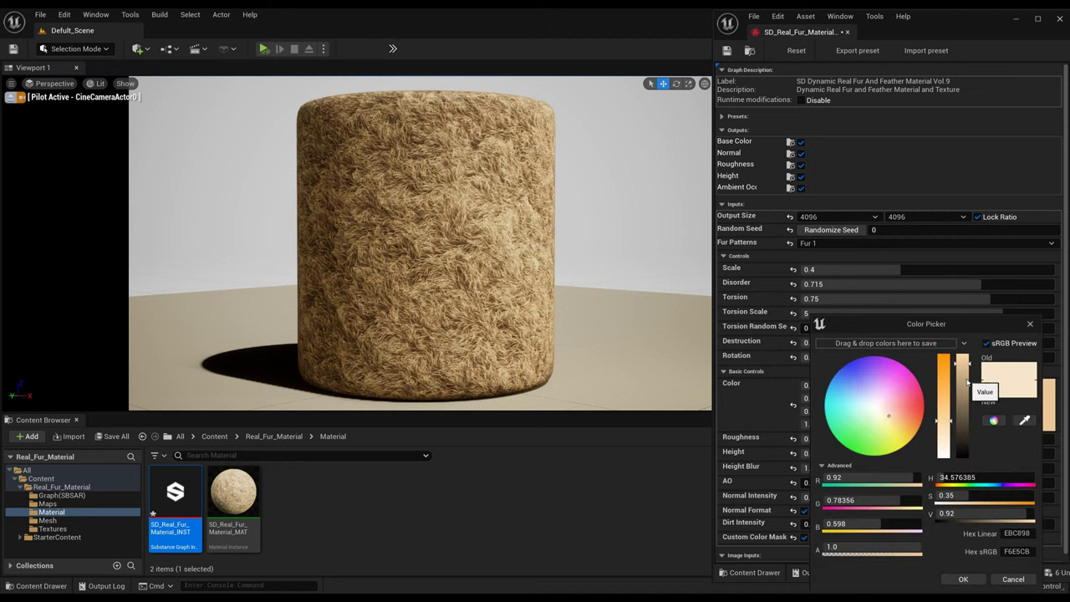
drag(943, 427, 941, 431)
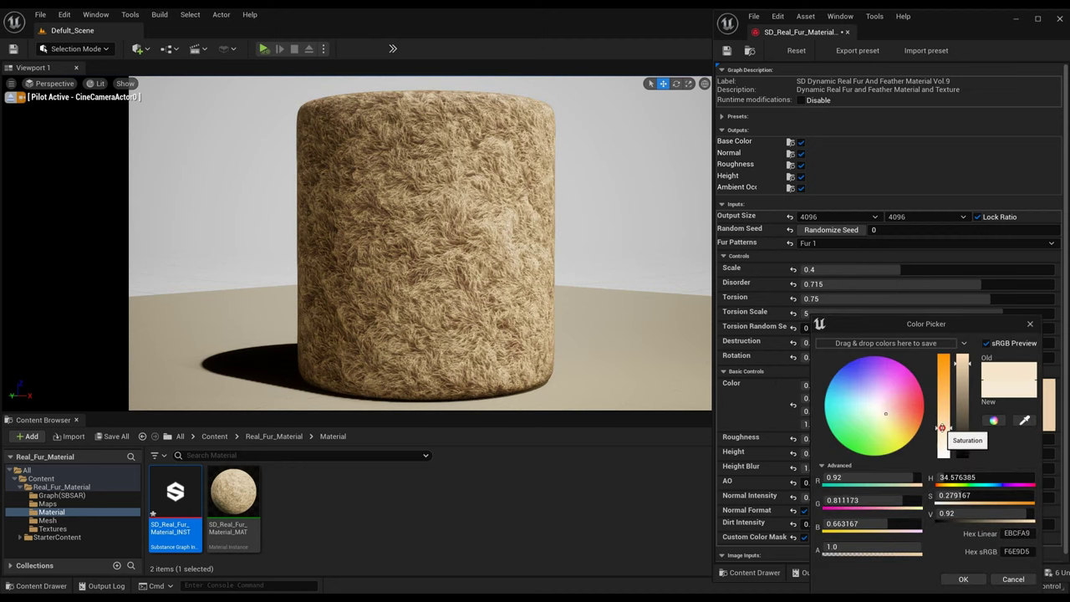
click(1028, 327)
Reset Destruction to 0.0 and open the SD_Real_Fur_Material_MAT material instance.
scroll(781, 426, down, 1)
click(793, 335)
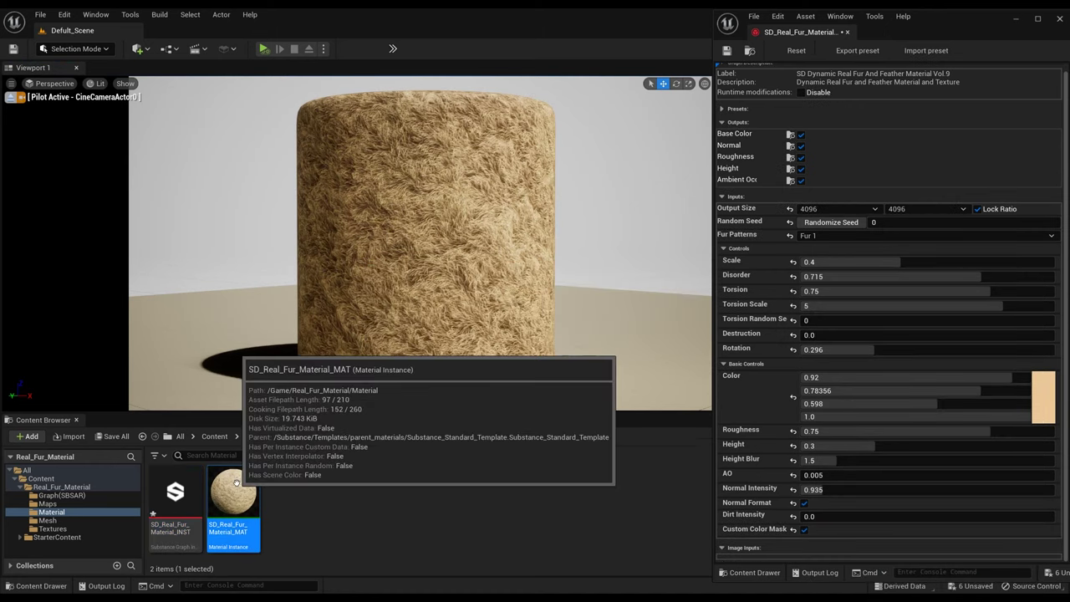
double_click(242, 493)
drag(970, 27, 935, 31)
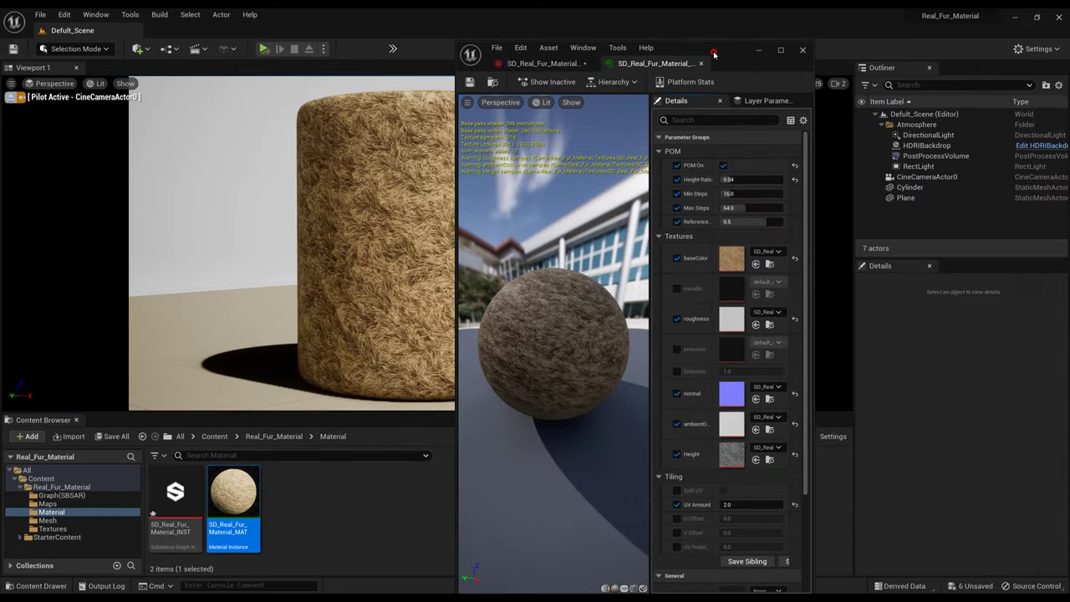
drag(877, 232, 848, 233)
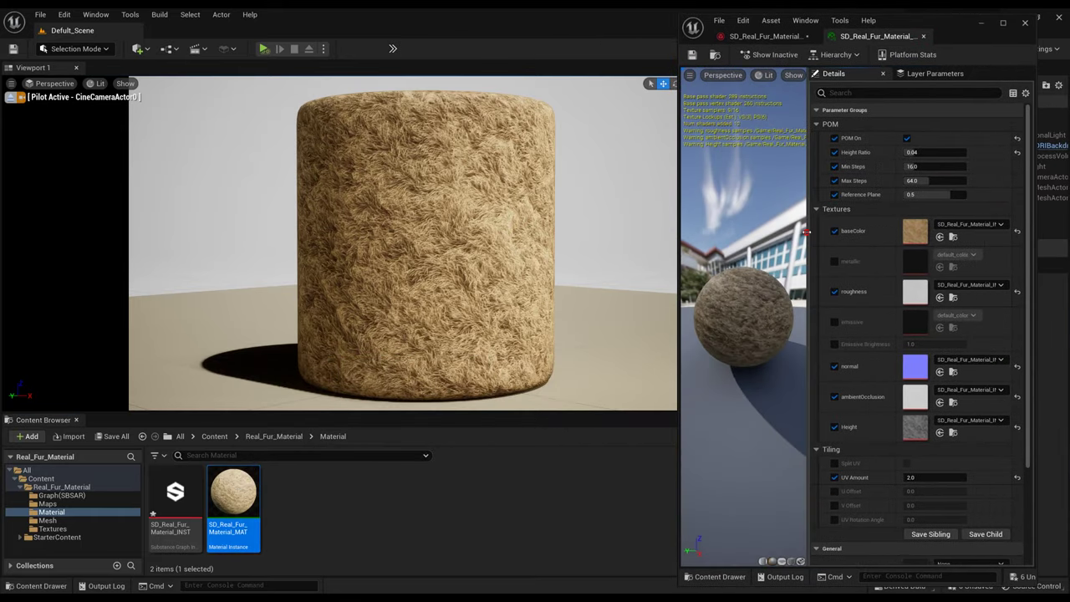
scroll(848, 233, down, 3)
scroll(847, 234, up, 3)
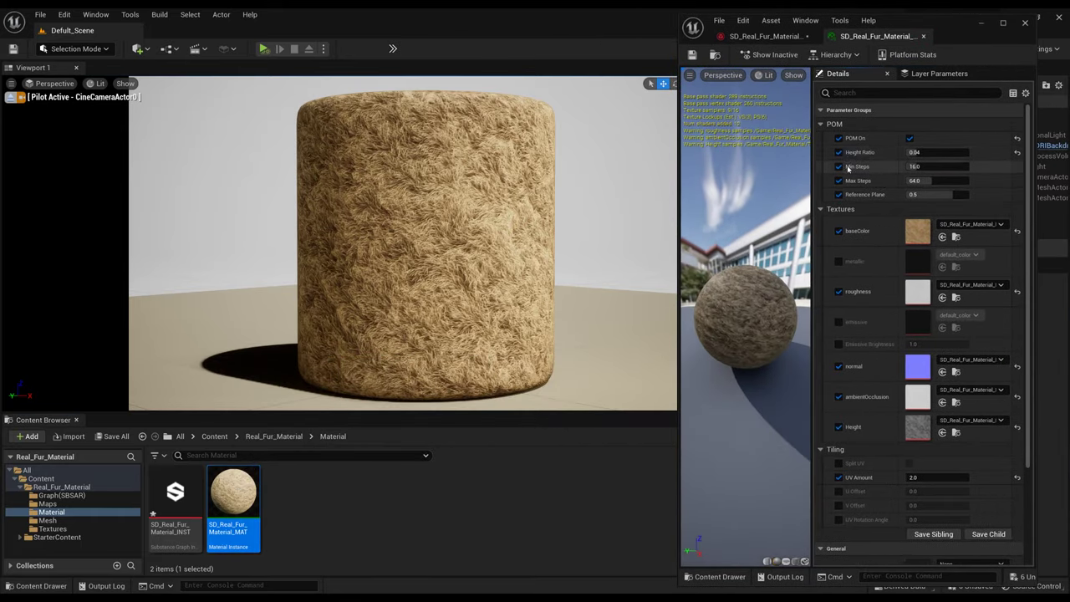
click(910, 138)
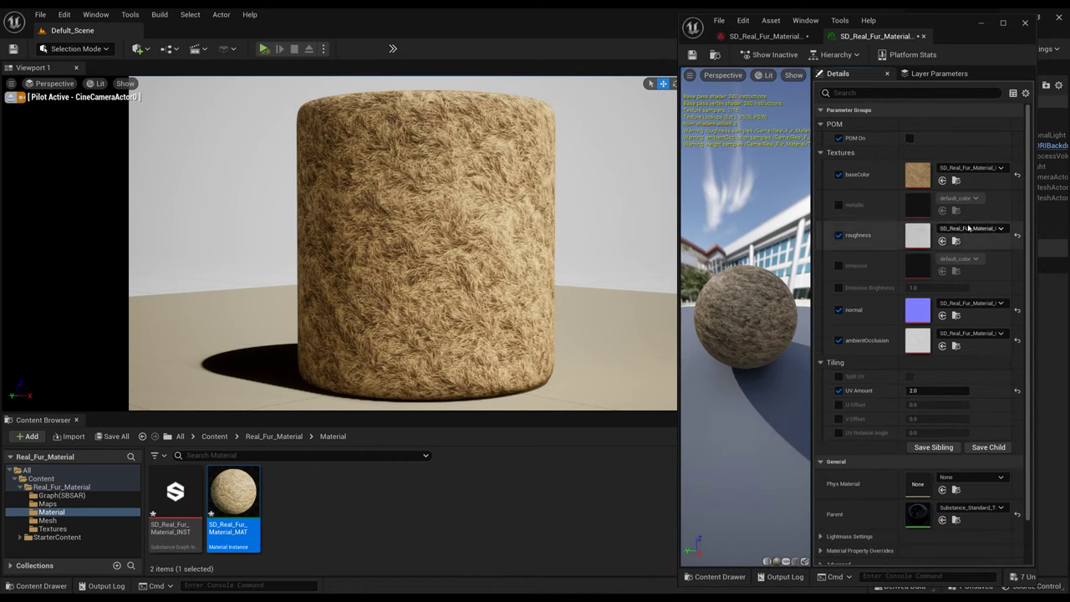
click(909, 138)
click(924, 152)
drag(925, 152, 1024, 161)
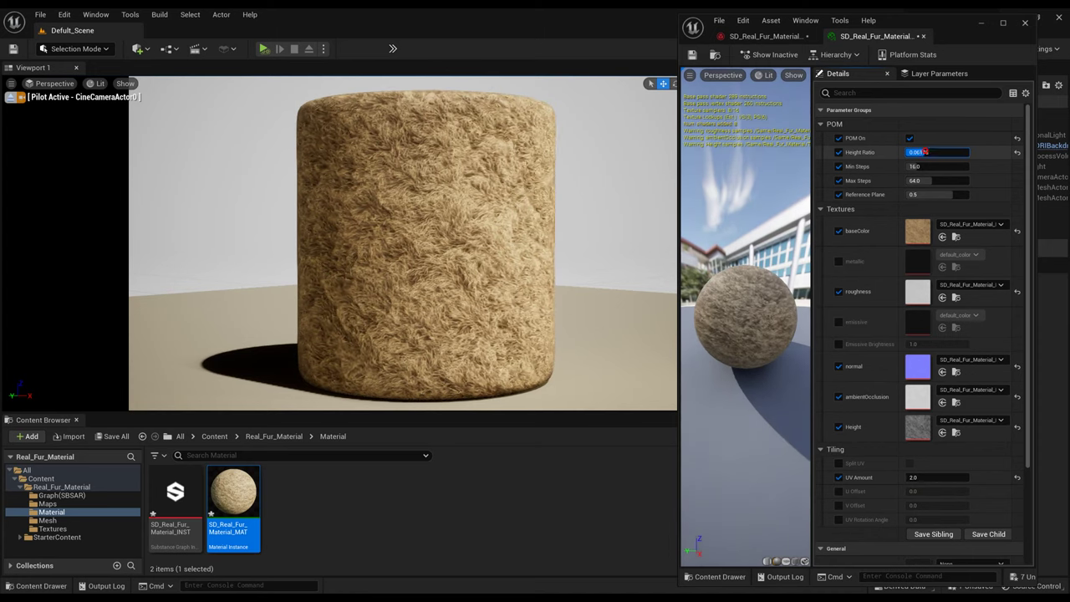
click(935, 152)
text(0.04)
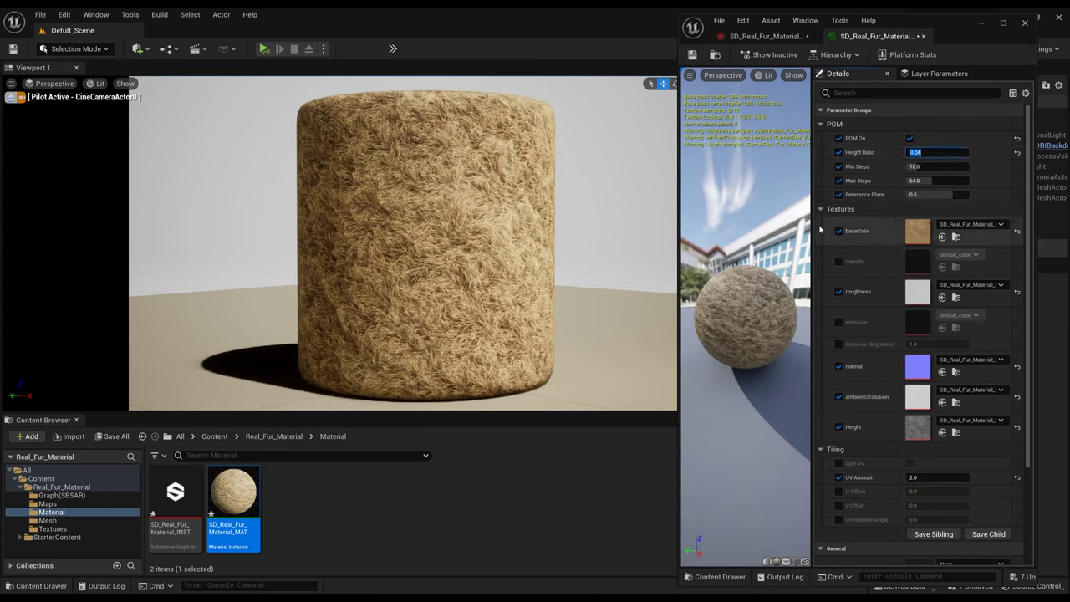
scroll(870, 276, down, 3)
click(924, 339)
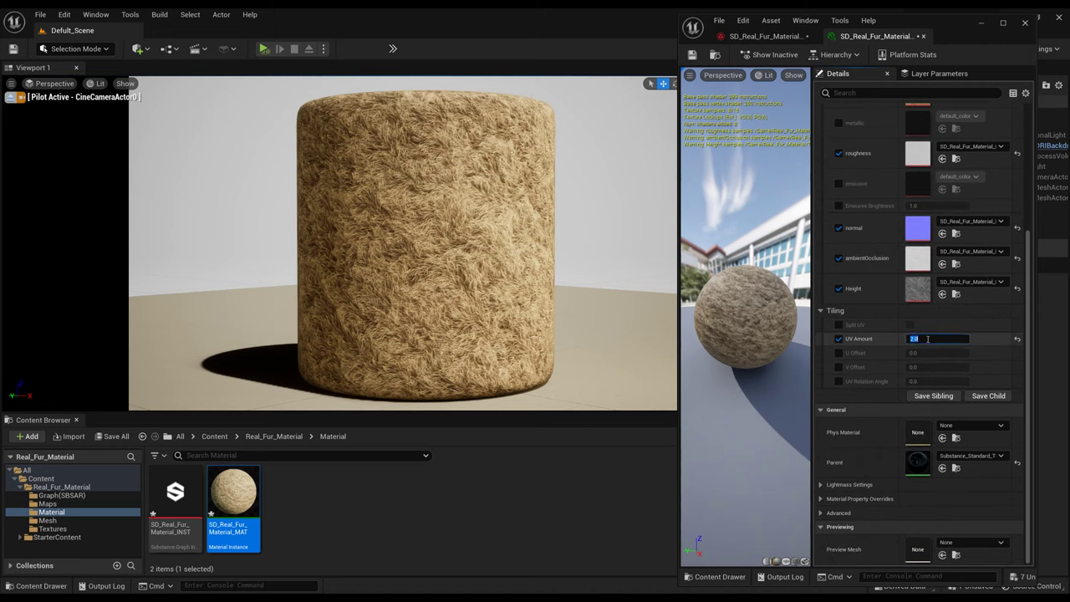
text(3.5)
key(Return)
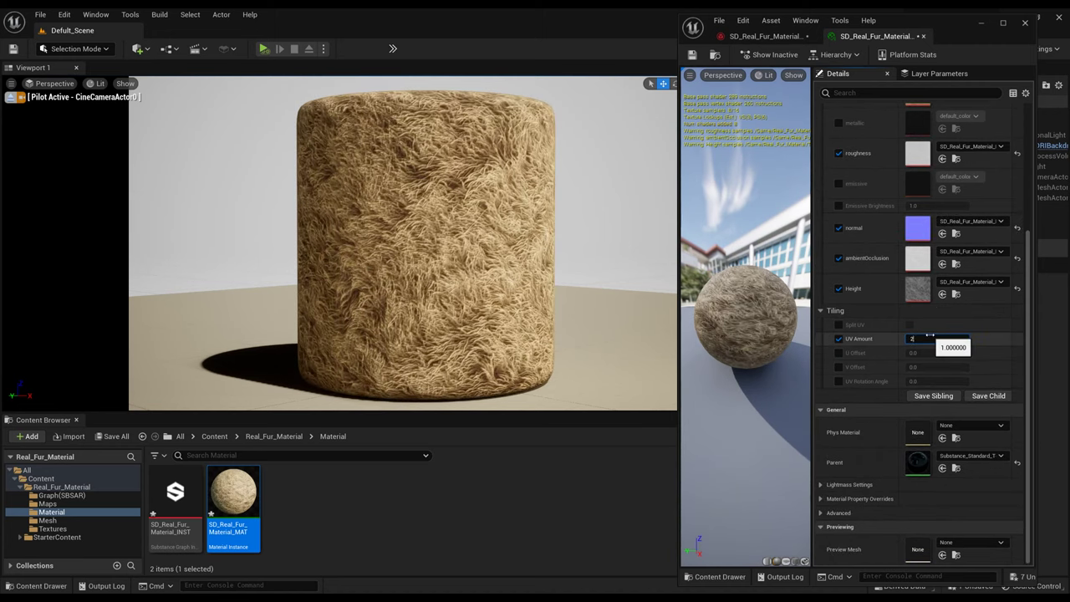
key(Return)
scroll(929, 251, up, 3)
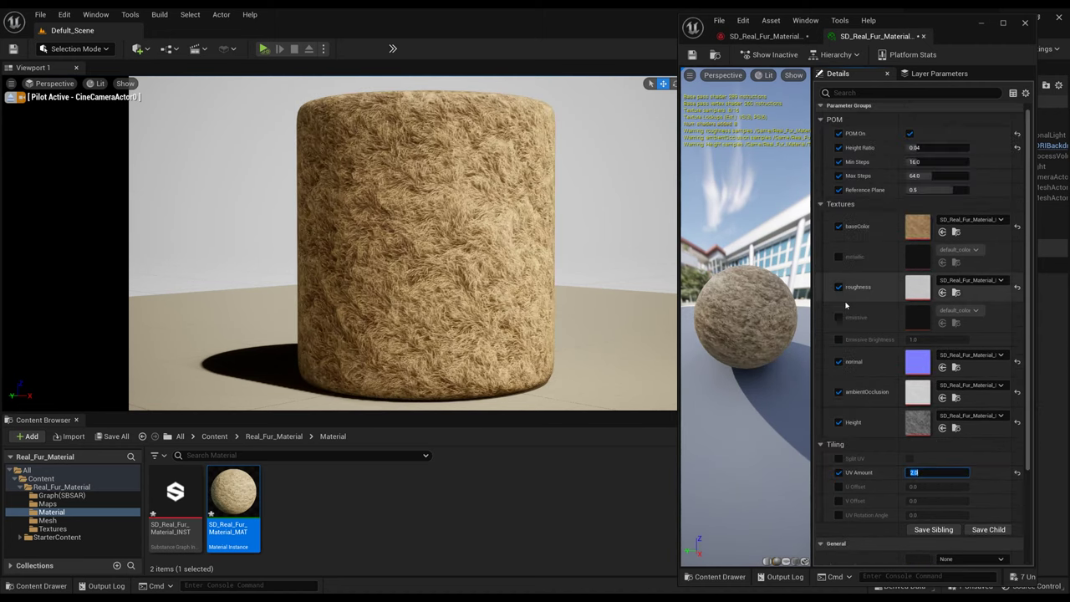
click(1025, 22)
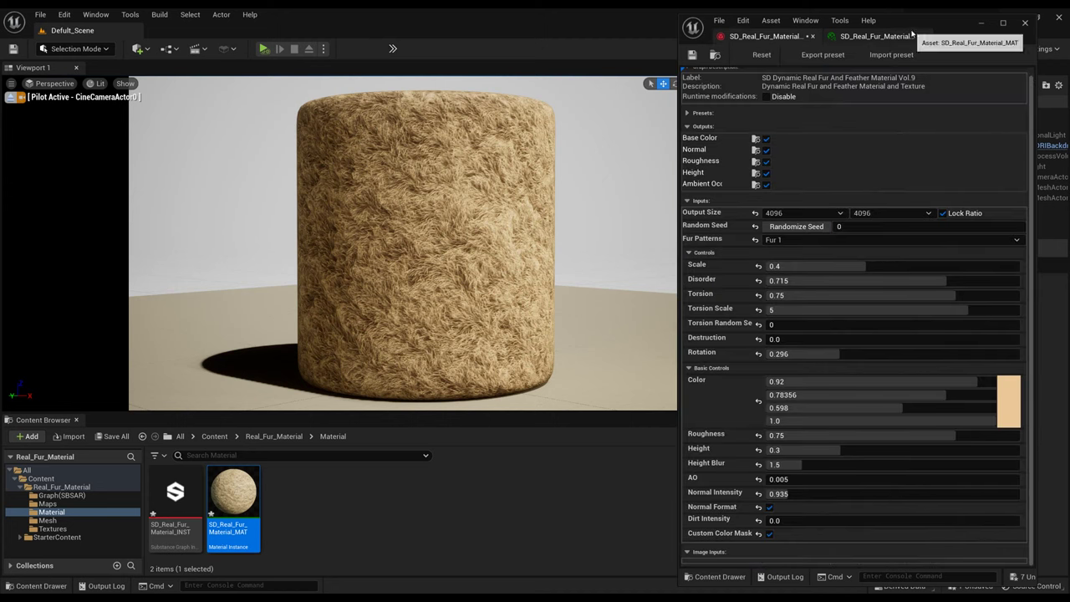
Switch to Fur 2, lengthen the fur, adjust Scale, and raise Disorder to 0.752 and Torsion to 0.84.
click(871, 235)
click(878, 258)
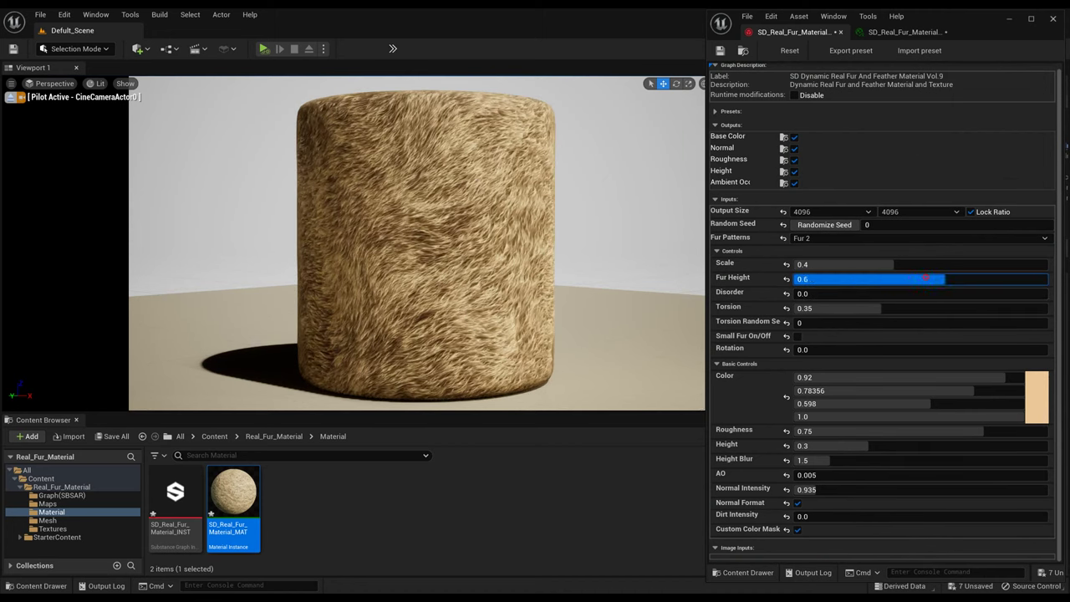
drag(925, 278, 948, 276)
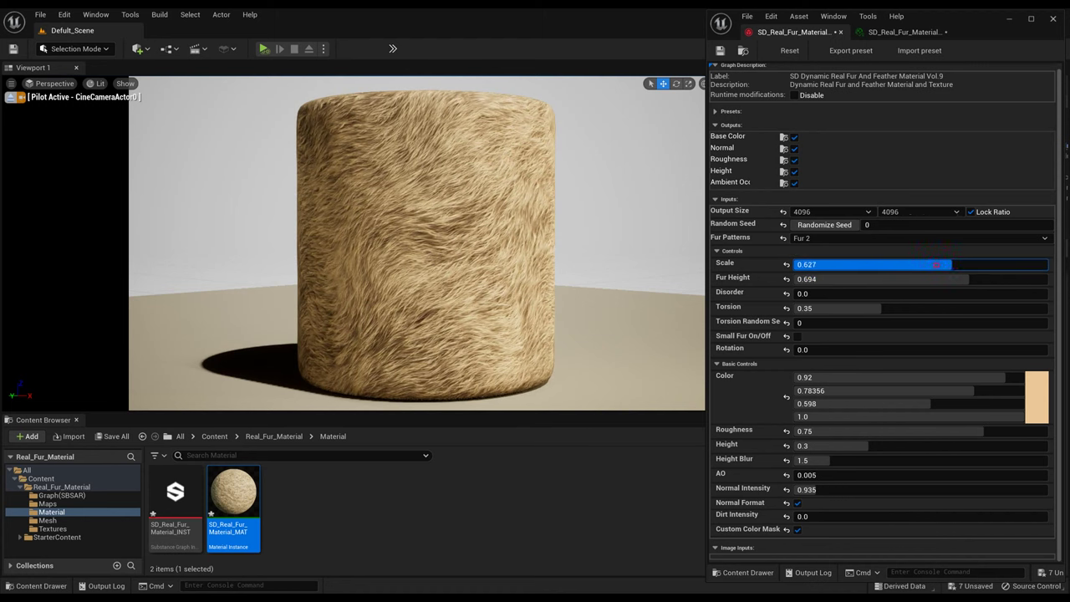
drag(937, 265, 916, 265)
drag(813, 294, 979, 294)
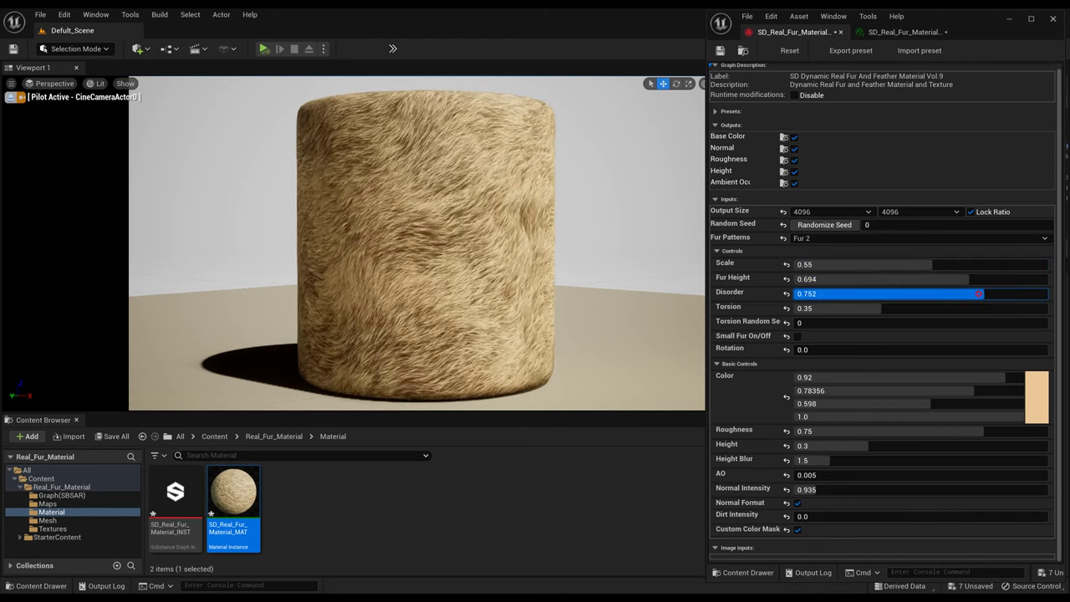
drag(860, 309, 994, 307)
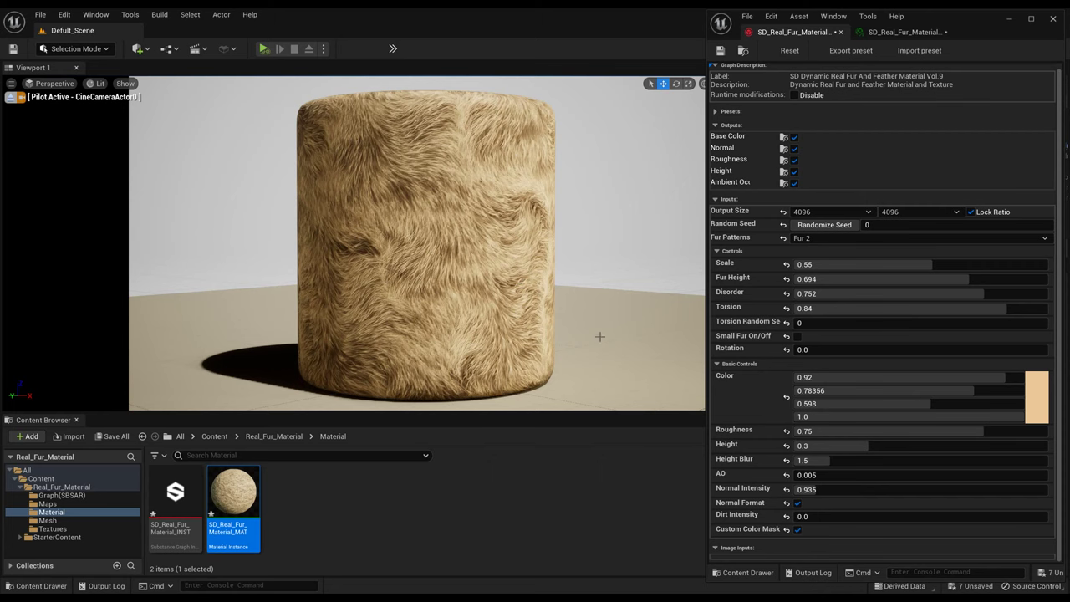
Set Torsion Random Seed to 4 and Rotation to 0.355, and shorten Fur Height to about 0.31.
drag(947, 19, 935, 23)
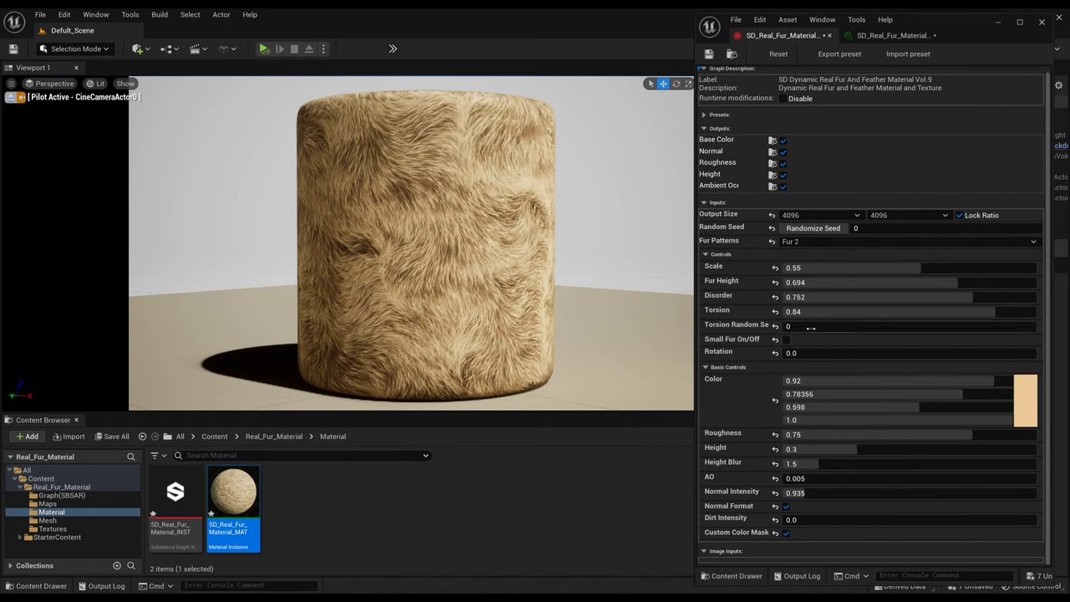
drag(834, 327, 815, 336)
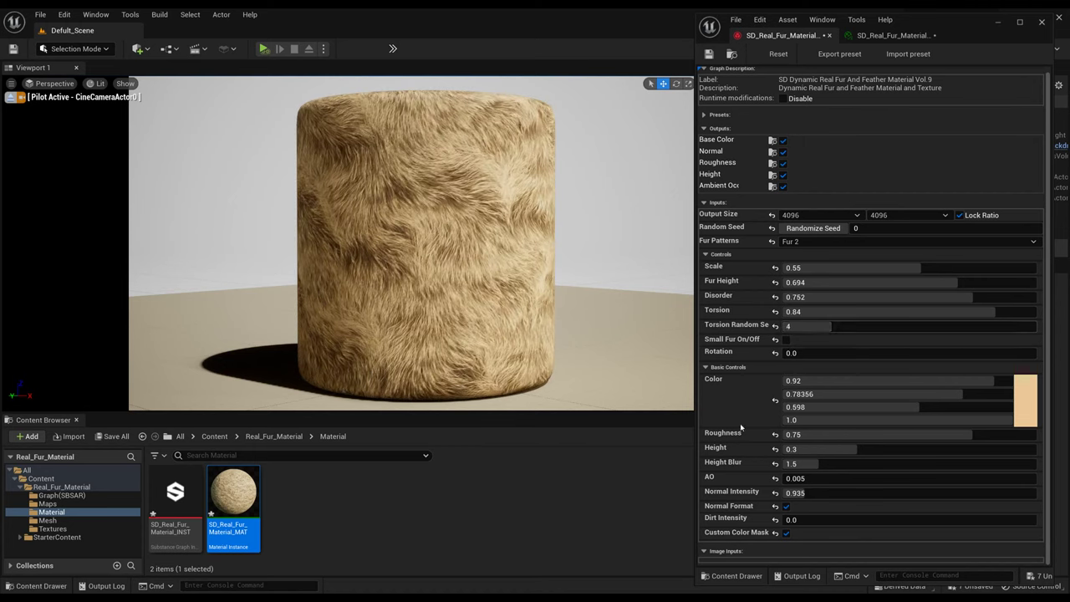
drag(890, 353, 900, 353)
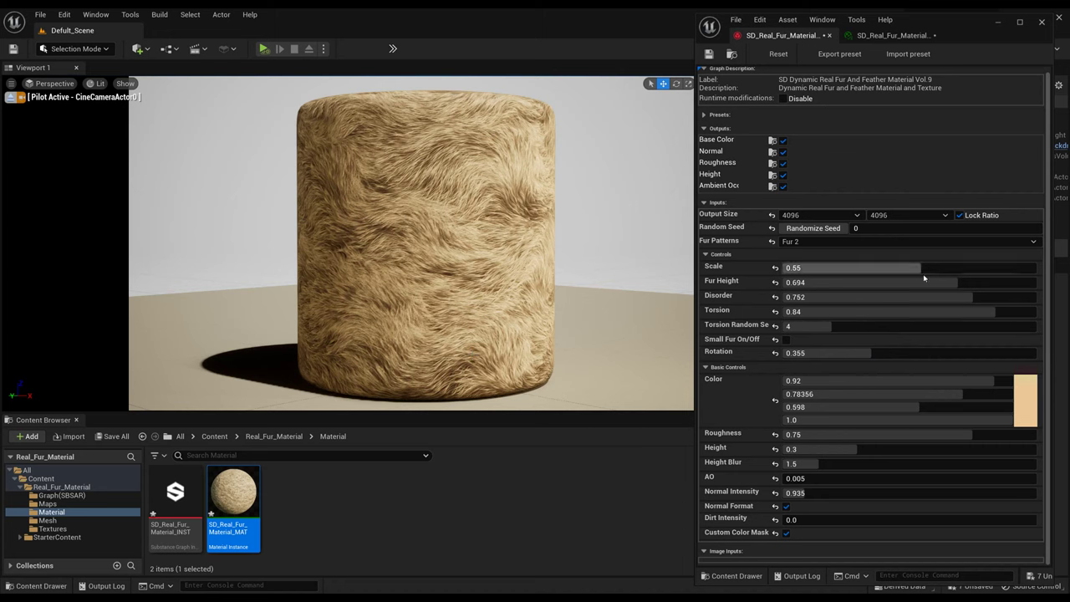
drag(957, 283, 889, 285)
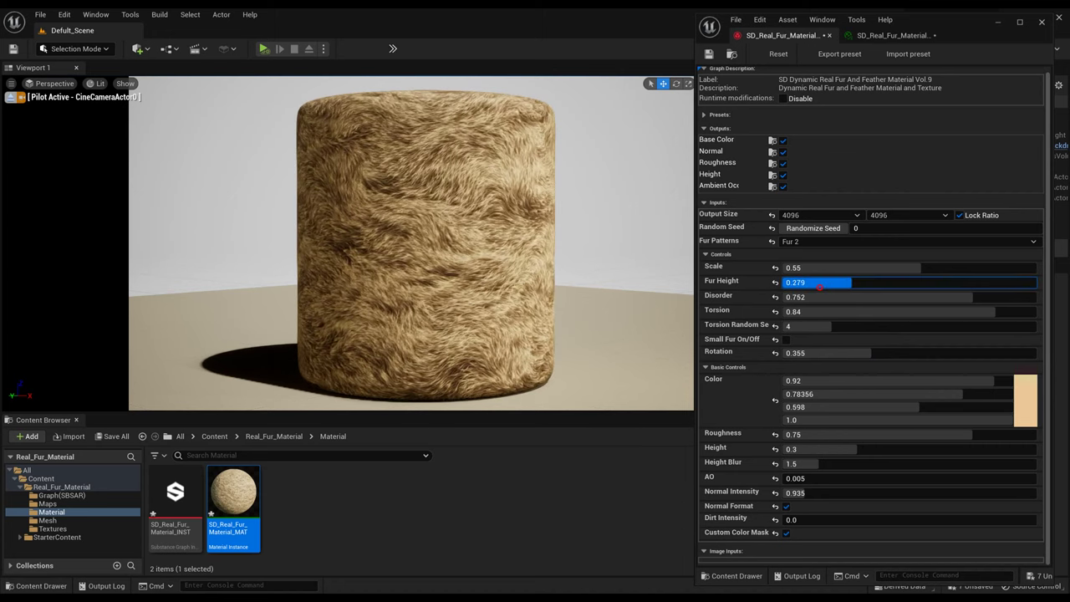
drag(813, 286, 836, 286)
Try a darker, more saturated fur colour, then cancel to keep the original tan.
click(1026, 393)
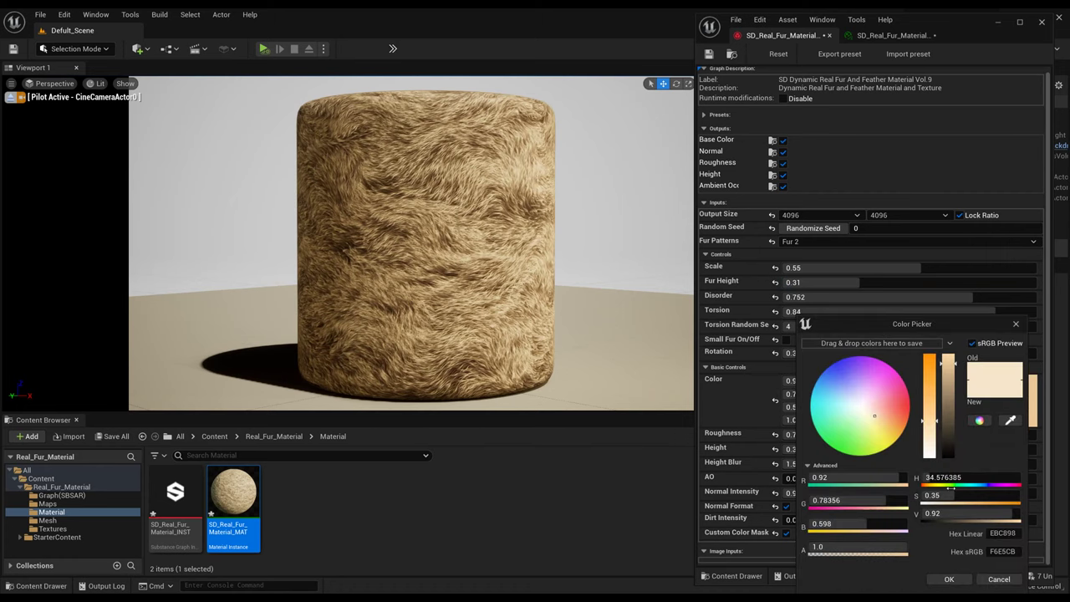
drag(949, 379, 949, 382)
drag(929, 422, 925, 411)
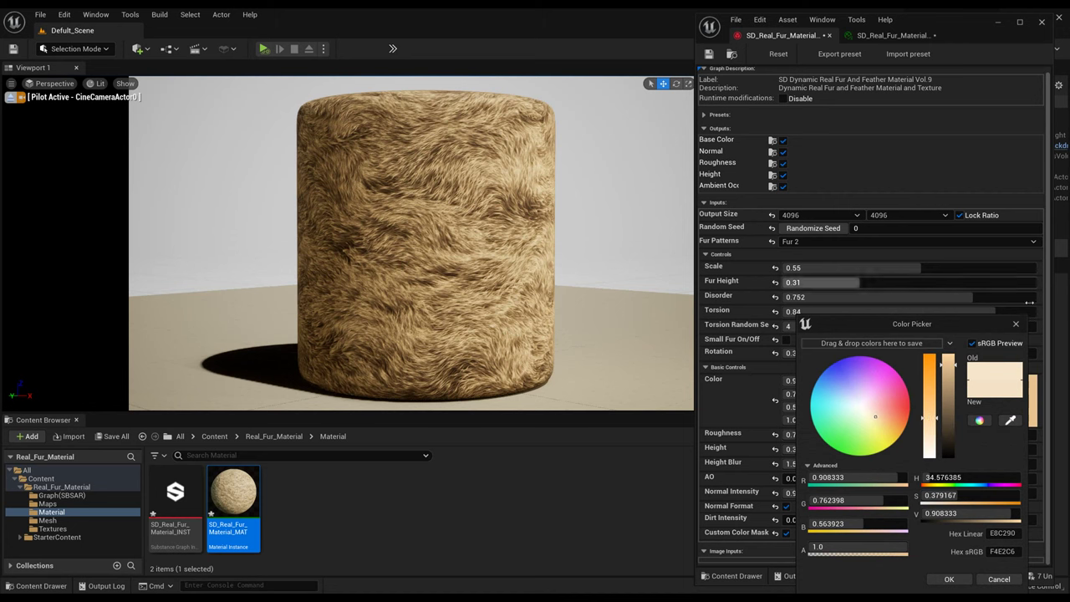
click(1000, 579)
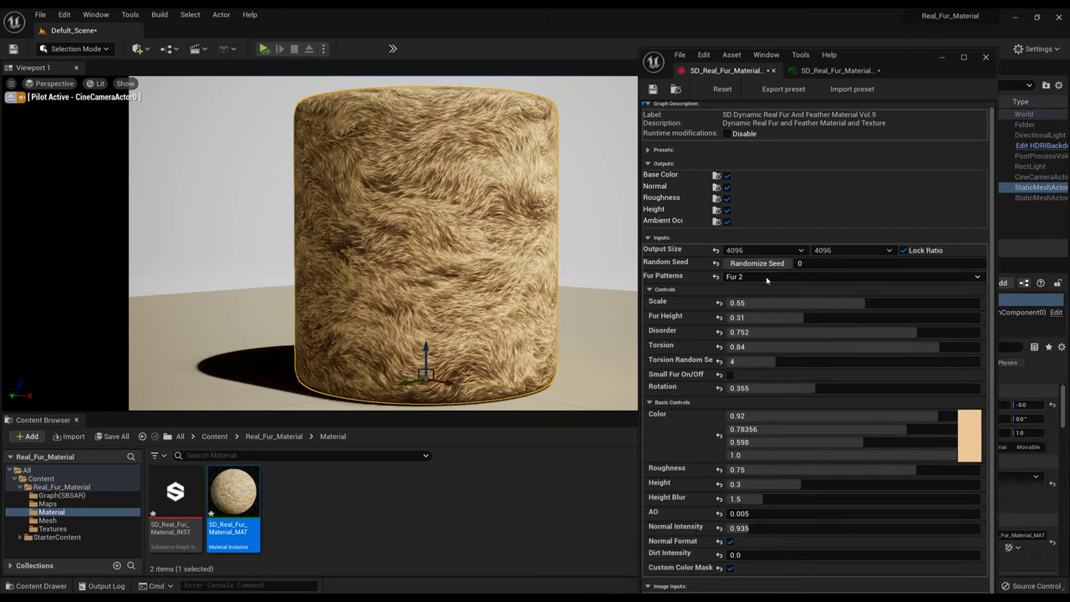
click(766, 281)
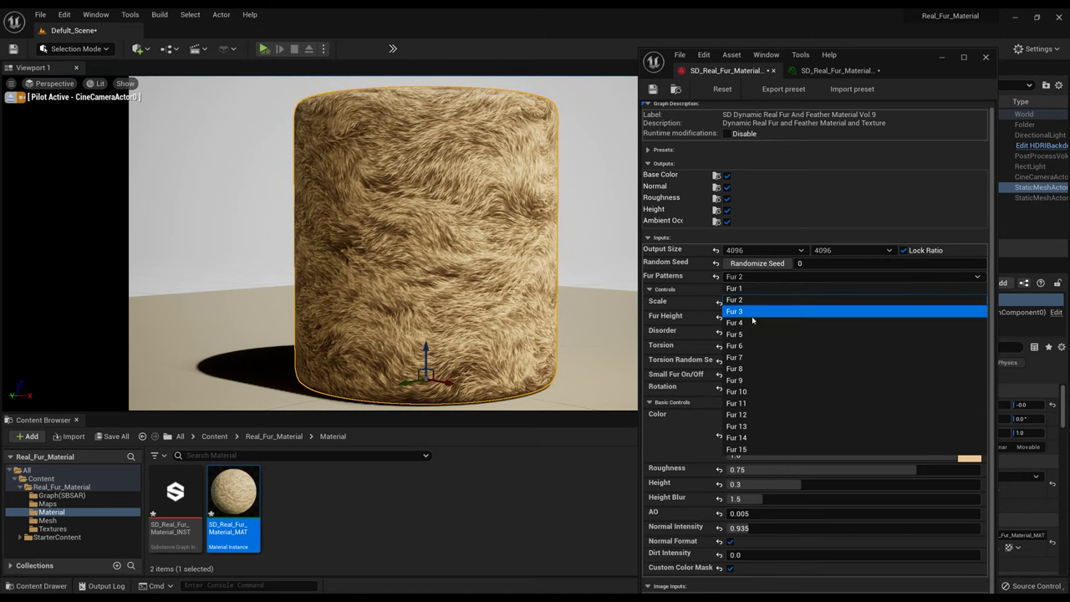
Switch to Fur 5 with Fur Height 0.552, smaller Scale, Torsion 0.601 and Torsion Scale 4.
click(757, 335)
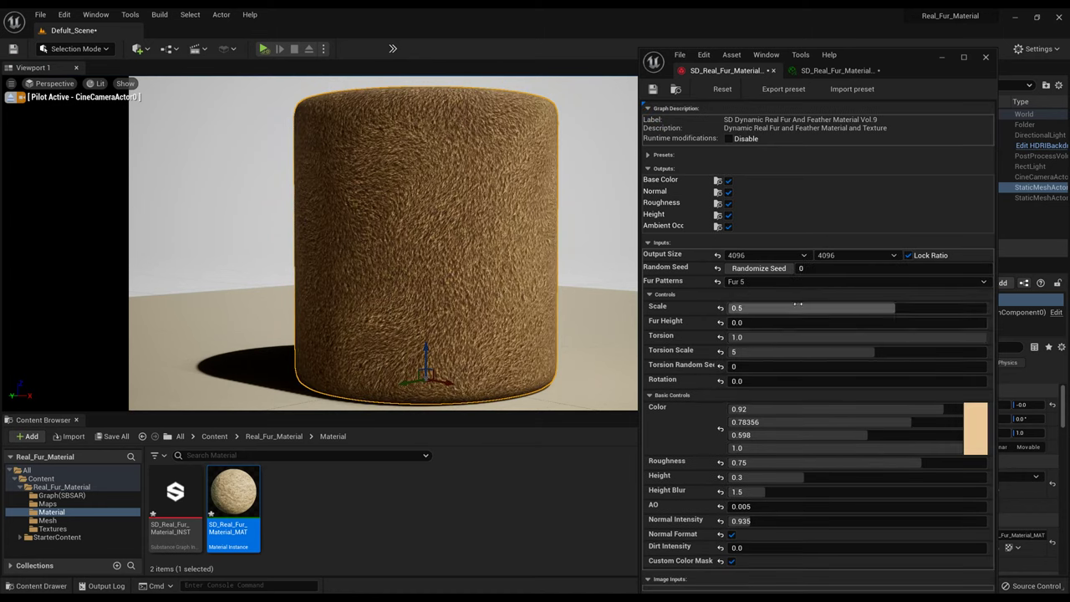
drag(743, 323, 896, 324)
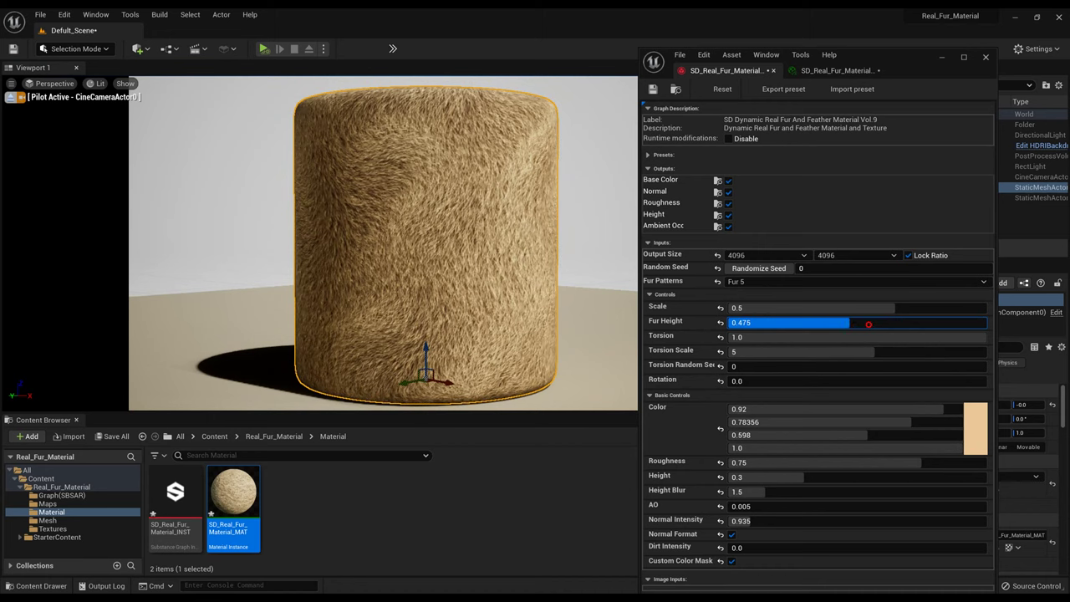
mouse_move(886, 309)
mouse_down()
mouse_move(772, 309)
mouse_move(863, 308)
mouse_up()
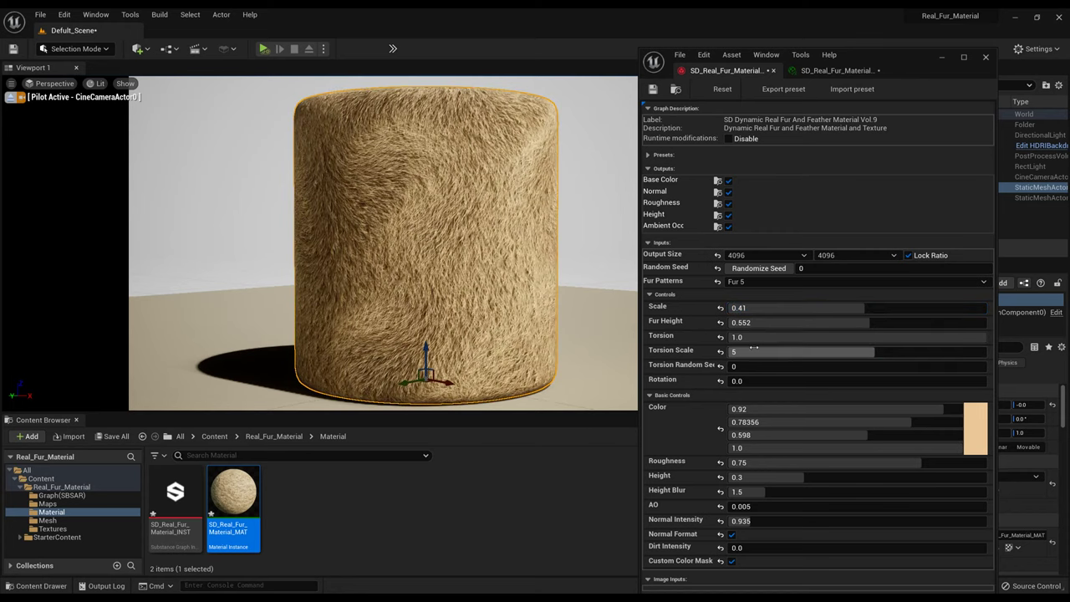
drag(836, 336, 762, 337)
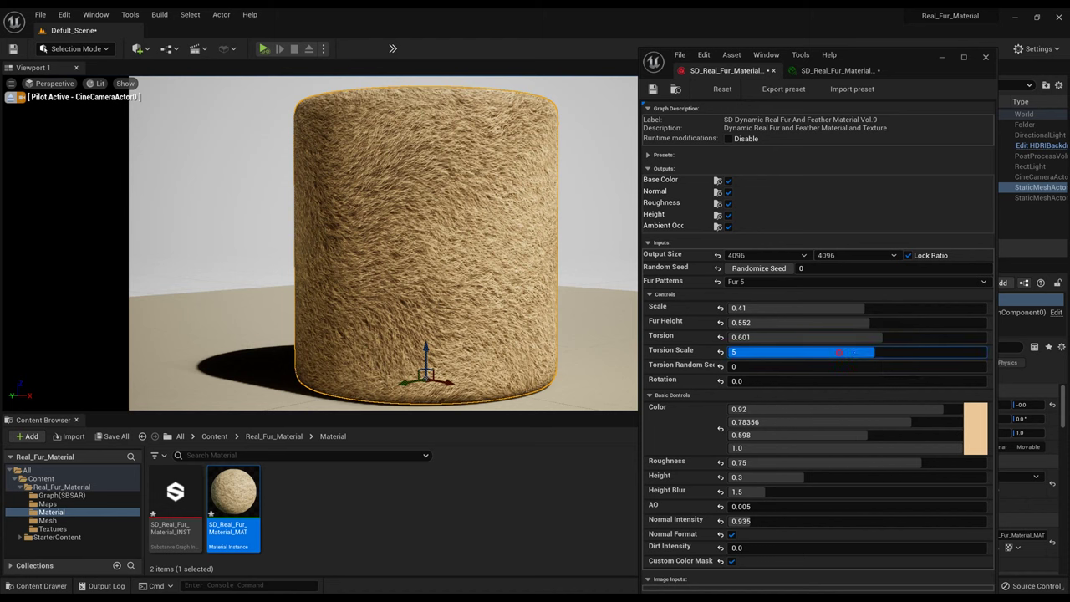
drag(845, 352, 836, 352)
Try a new torsion random seed, set Rotation to 0.0, and settle Scale at 0.274.
mouse_move(764, 368)
mouse_down()
mouse_move(809, 365)
mouse_move(732, 366)
mouse_move(815, 381)
mouse_move(788, 381)
mouse_up()
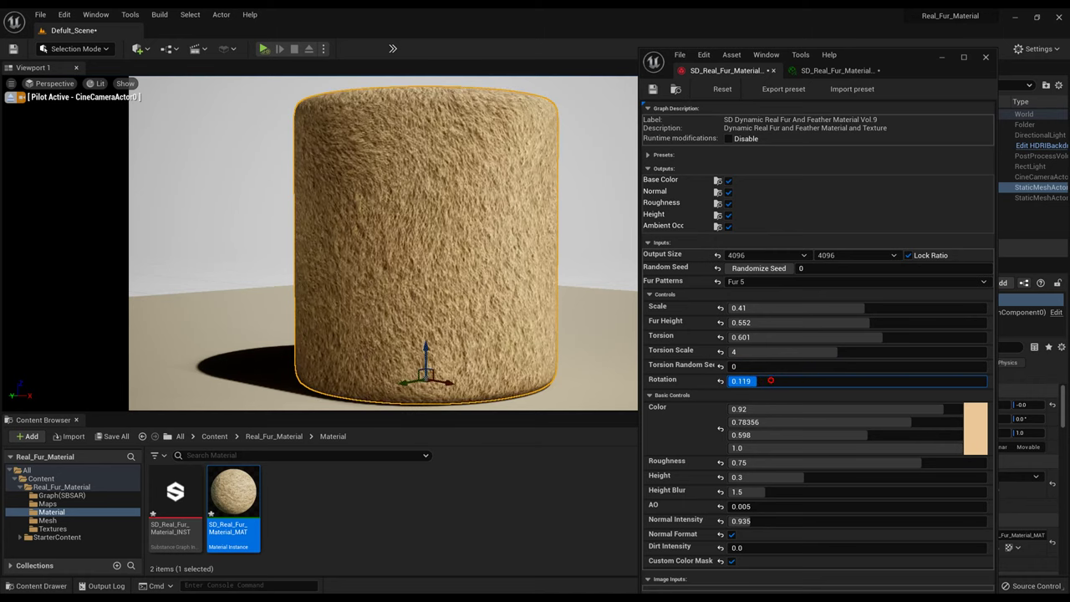
text(0)
key(Return)
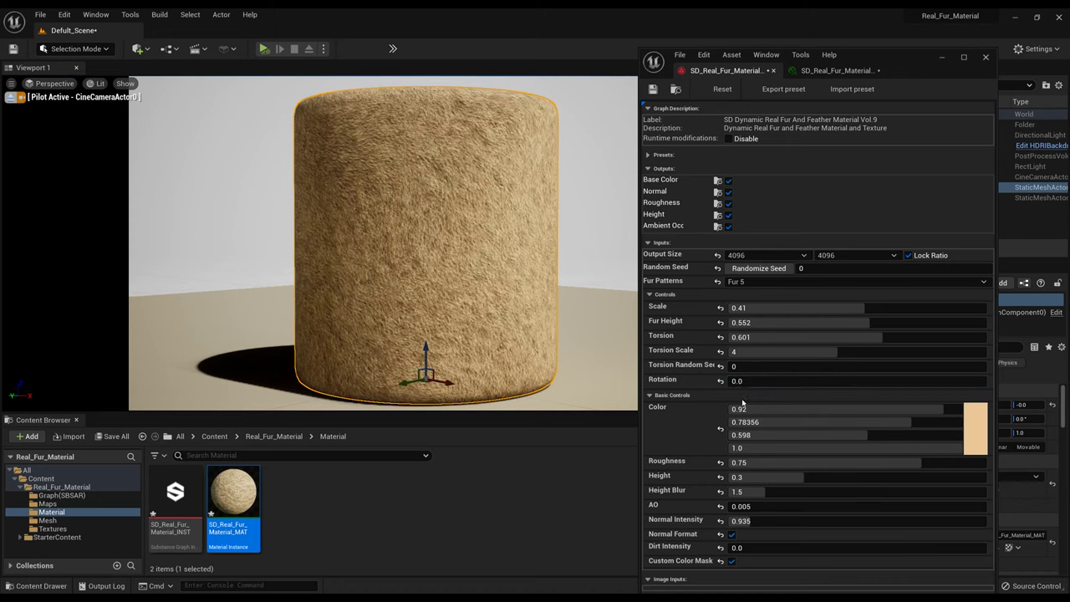
drag(861, 307, 813, 311)
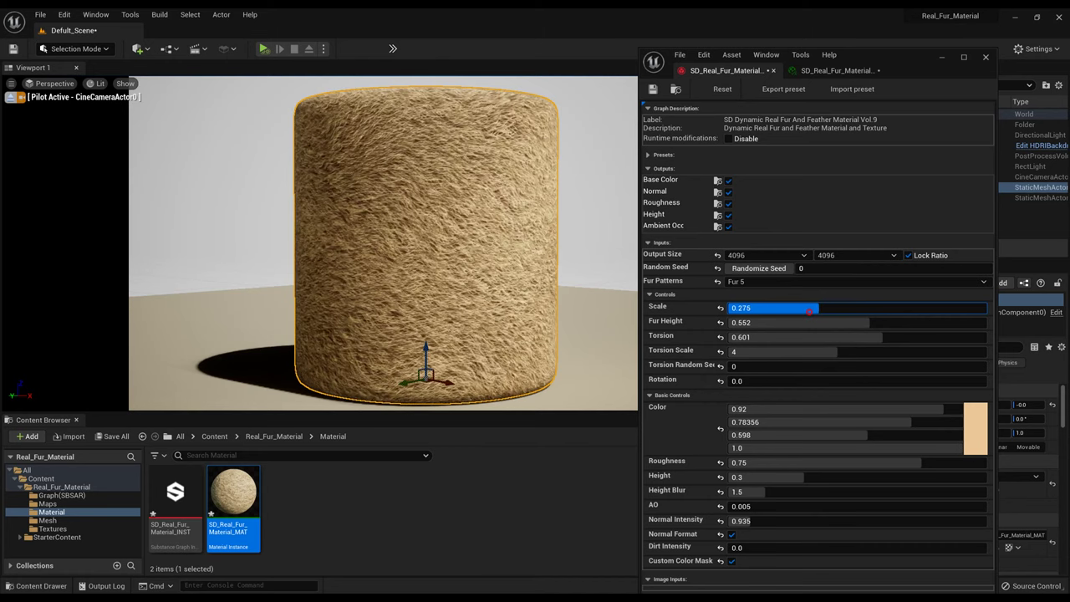
drag(808, 310, 808, 311)
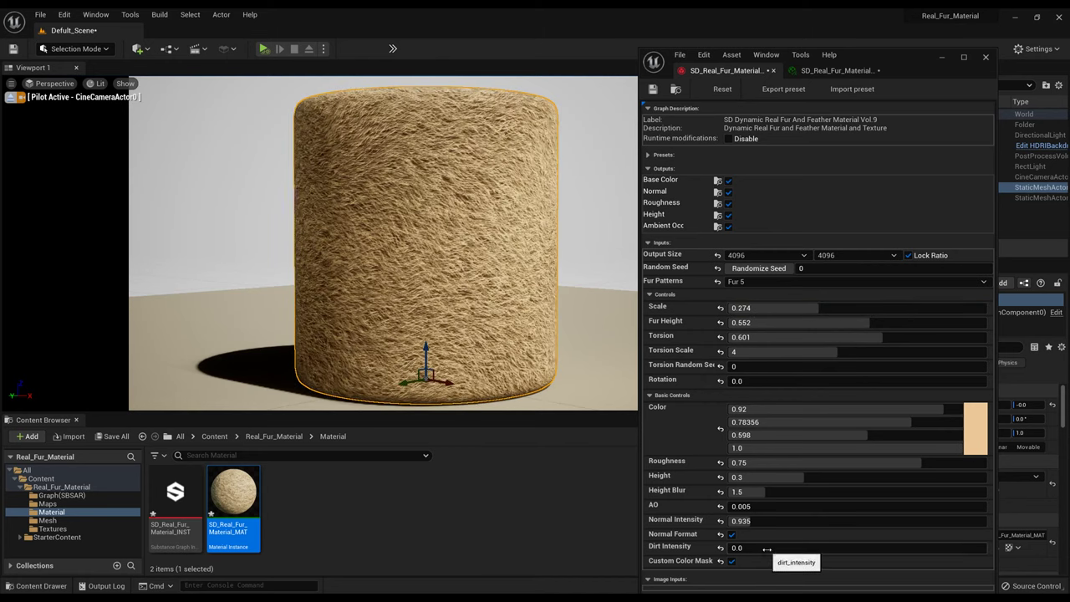
drag(766, 549, 786, 550)
Raise Dirt Intensity and give the dirt a reddish-brown colour.
scroll(730, 502, down, 2)
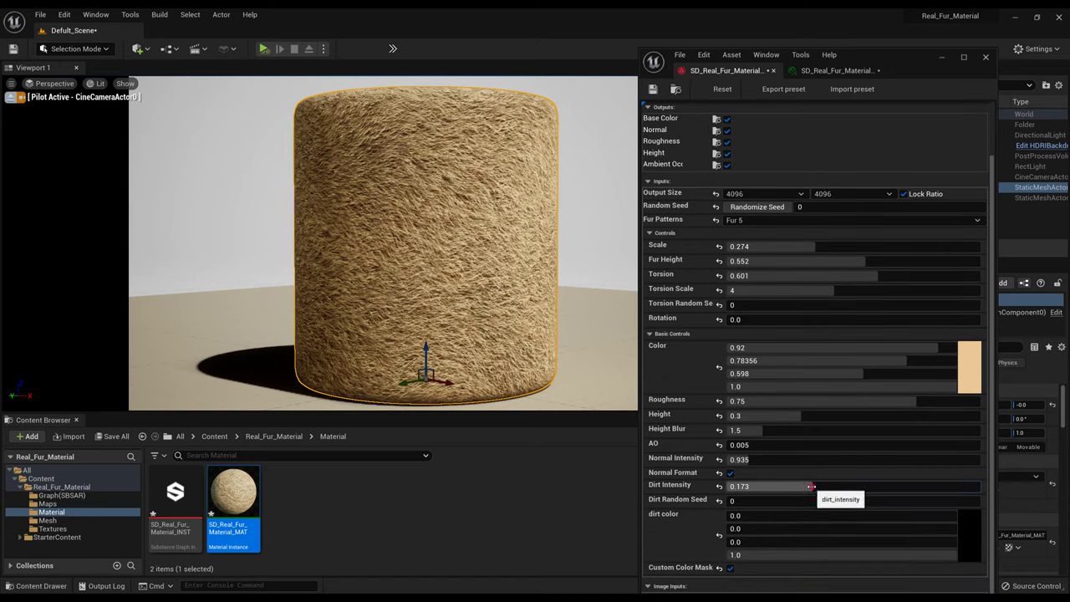
drag(811, 487, 876, 486)
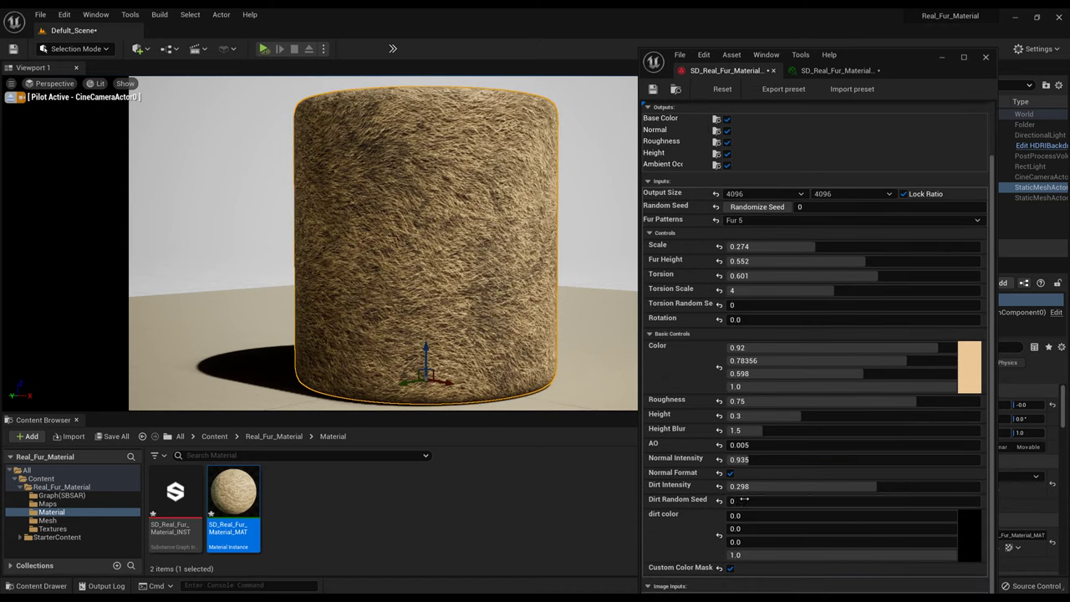
click(970, 535)
drag(896, 394, 893, 434)
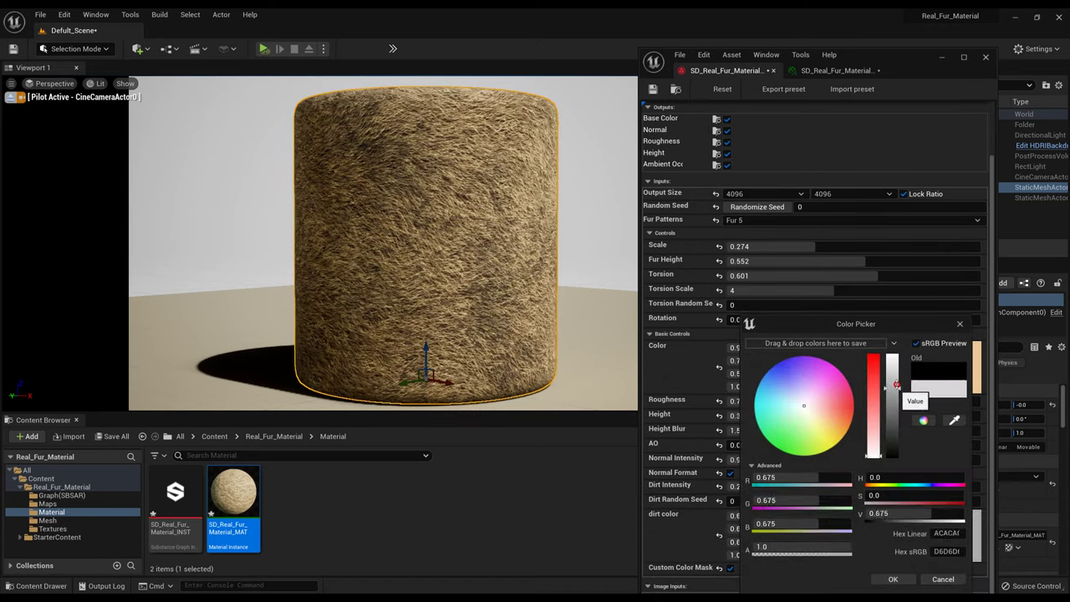
click(873, 399)
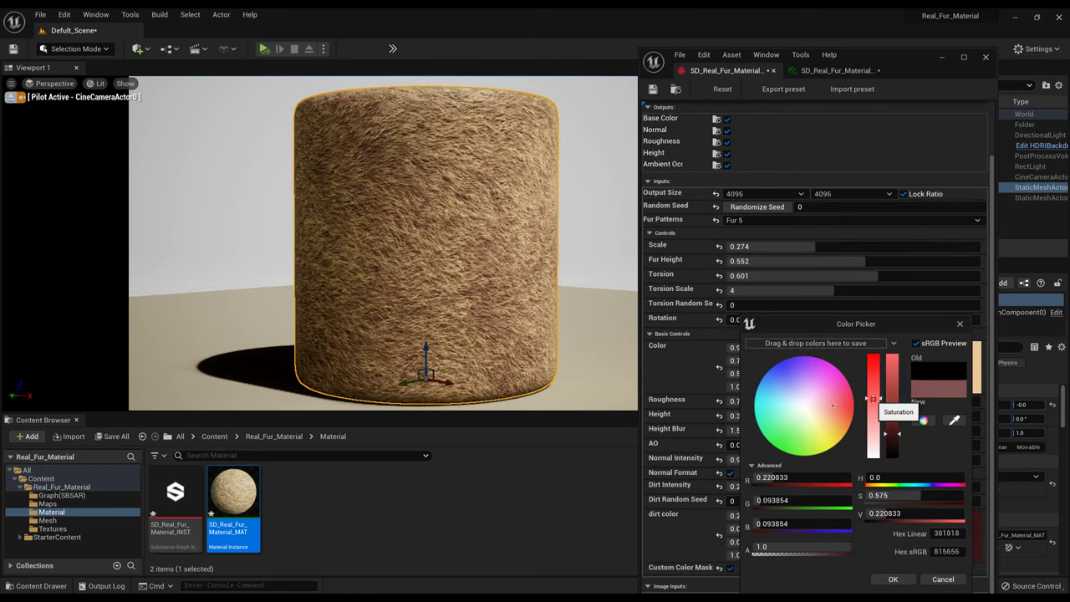
mouse_move(830, 406)
mouse_down()
mouse_move(833, 422)
mouse_move(830, 410)
mouse_up()
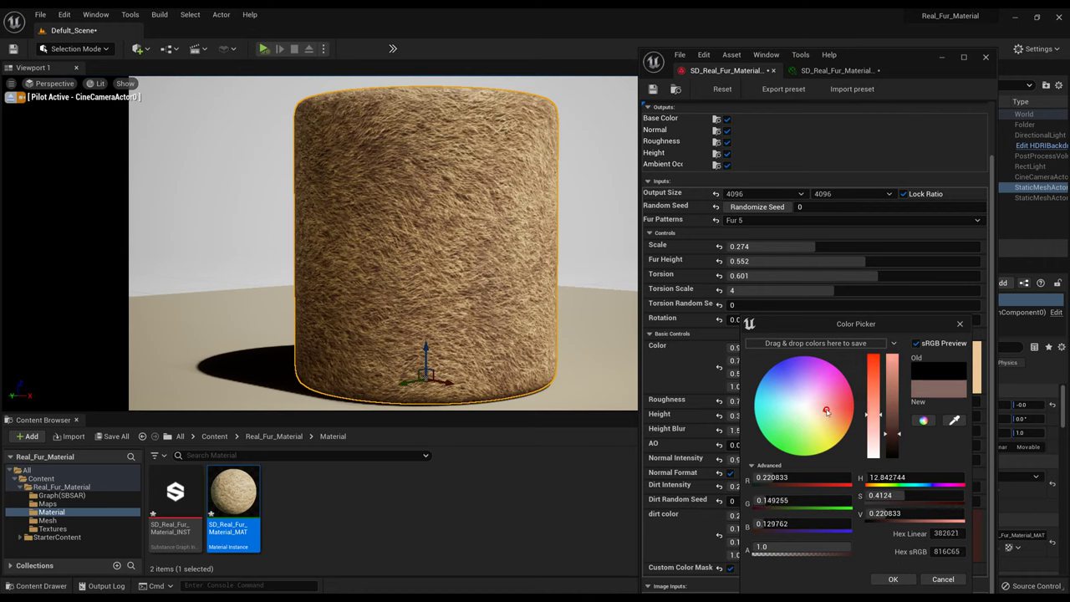
click(893, 579)
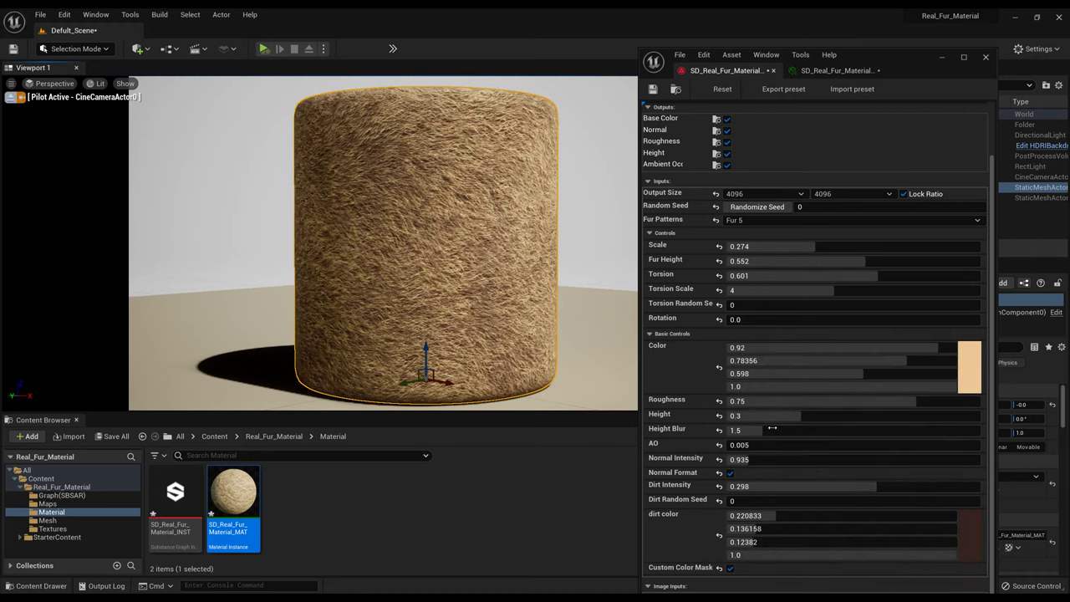
Set Dirt Intensity back to 0 and enable the Custom Color Mask options.
click(786, 486)
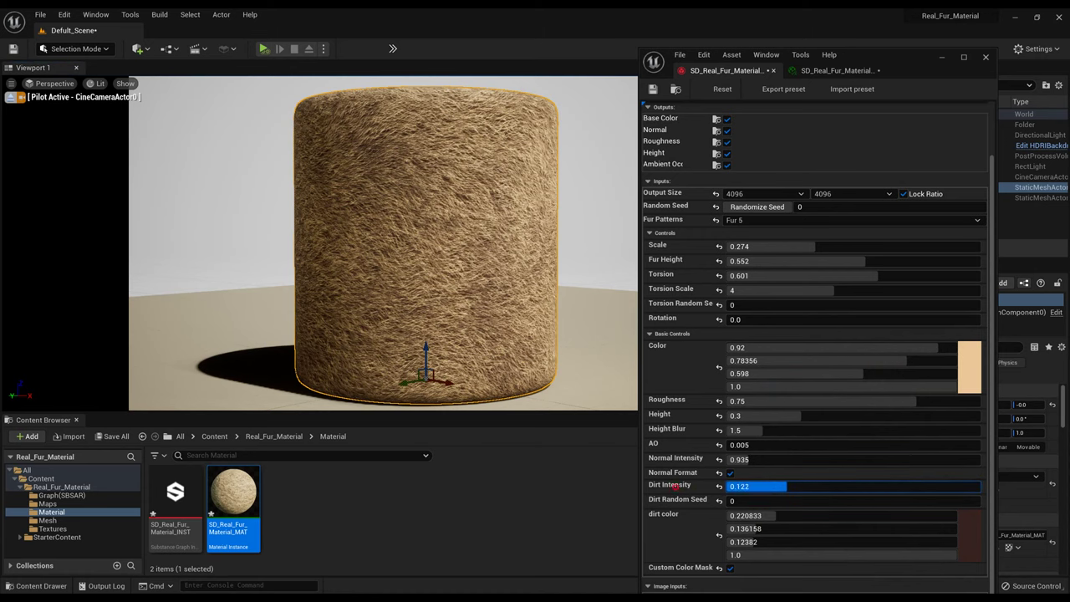
text(0)
key(Return)
click(730, 562)
scroll(710, 518, down, 3)
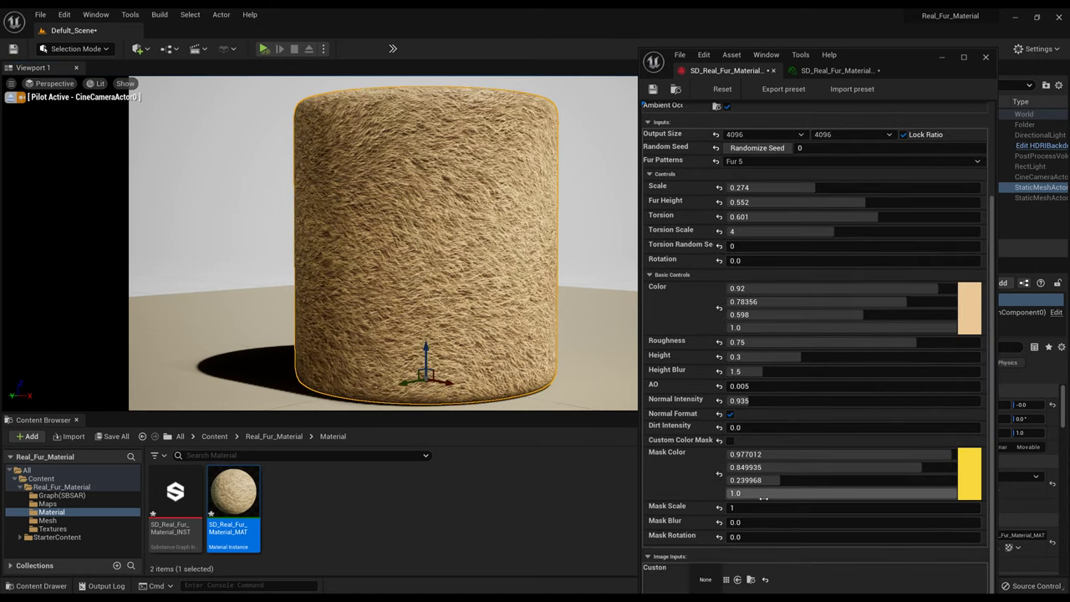
Import the leopard pattern image and assign it as the custom mask image.
drag(867, 63, 883, 25)
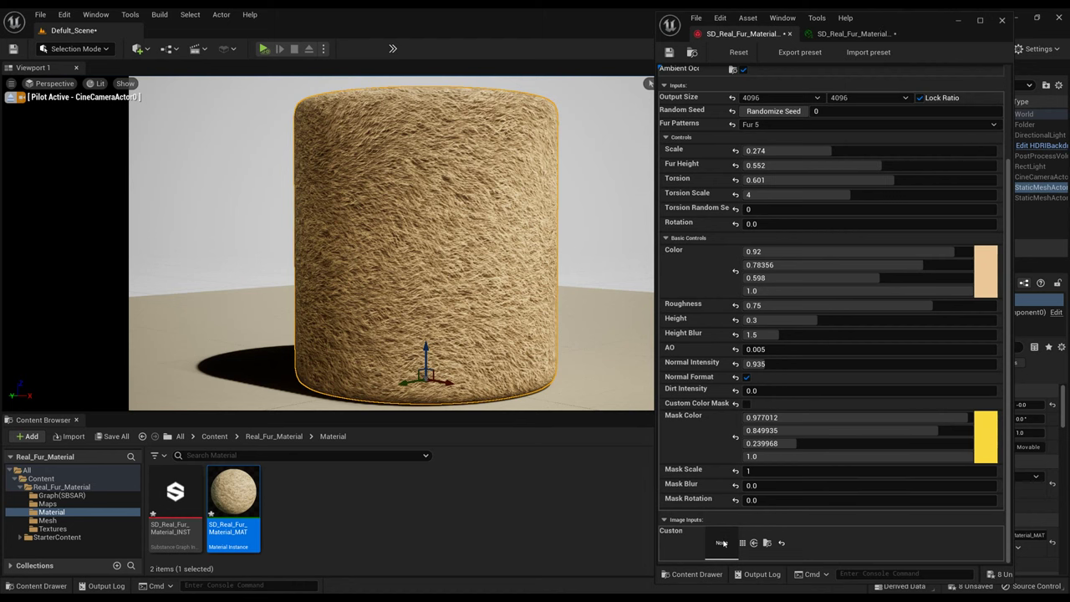
key(alt+Tab)
drag(356, 511, 359, 512)
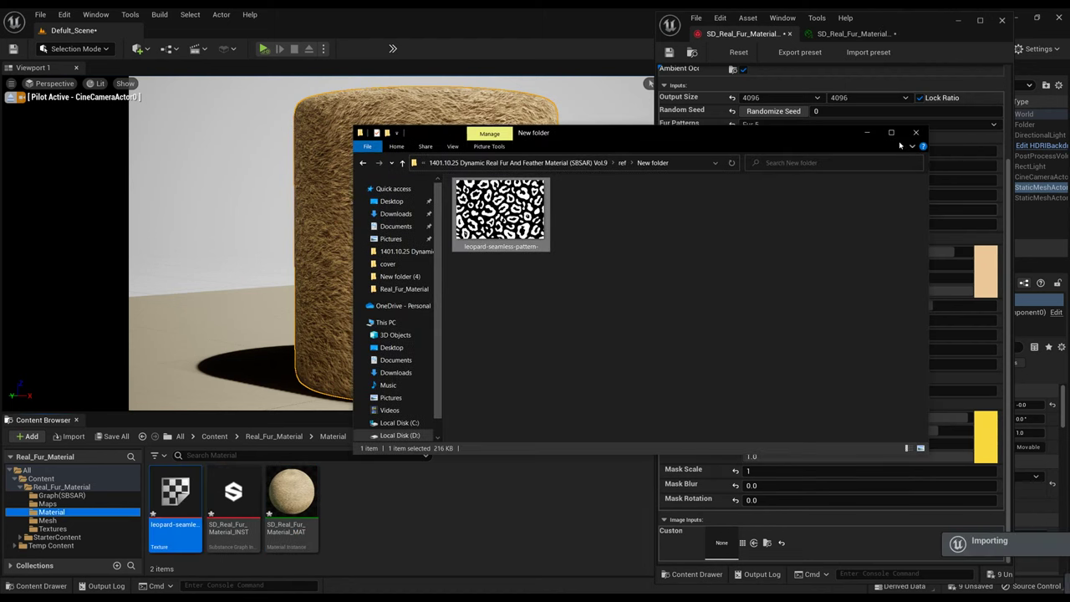
drag(176, 502, 722, 543)
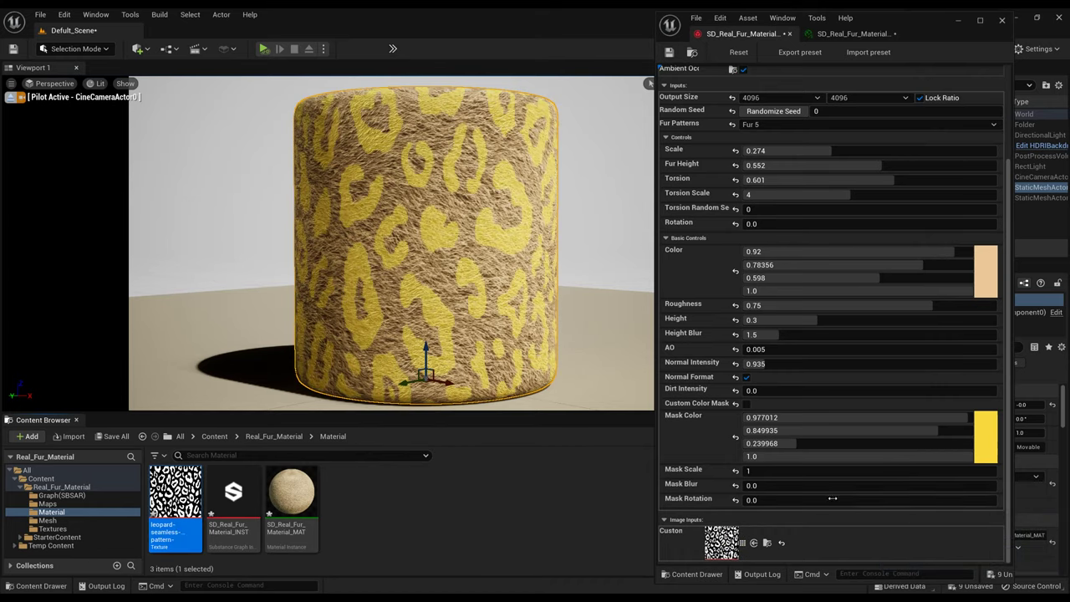
Set Mask Scale to 4, Mask Blur to 0.768, and Mask Color to black.
mouse_move(745, 473)
mouse_down()
mouse_move(781, 474)
mouse_move(762, 474)
mouse_move(769, 487)
mouse_up()
mouse_move(821, 487)
mouse_down()
mouse_move(779, 485)
mouse_move(757, 470)
mouse_up()
click(978, 433)
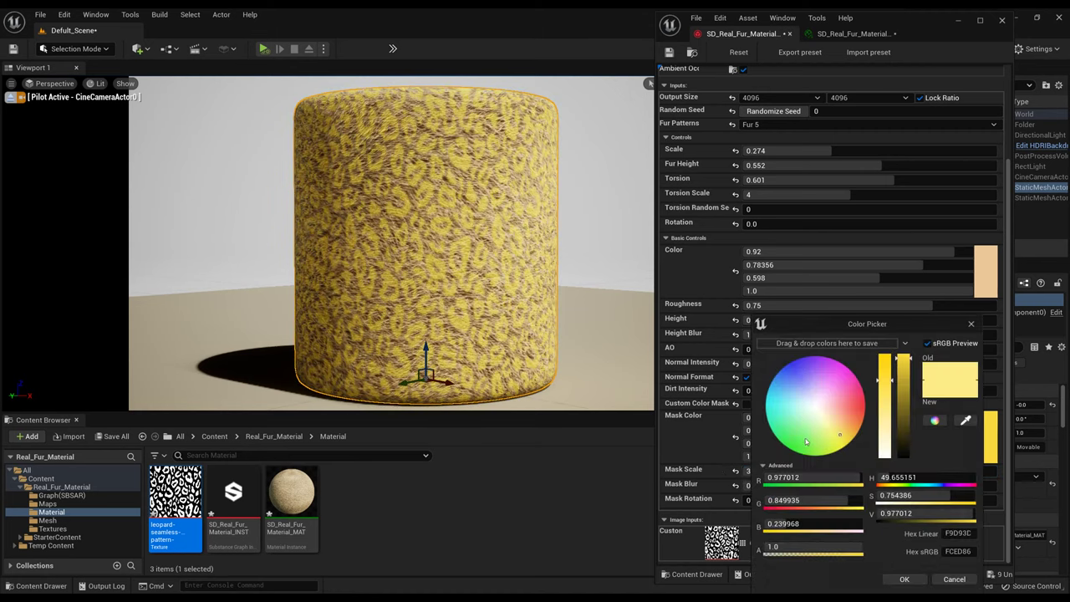
drag(906, 415, 905, 458)
click(904, 579)
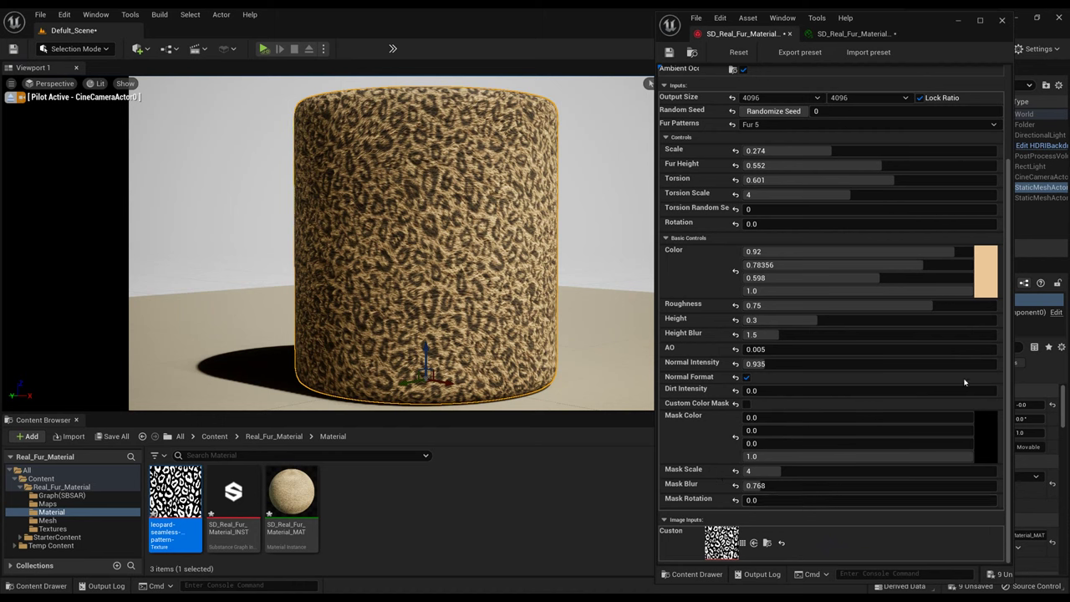
Make the fur colour a more saturated orange, nudge Mask Rotation, and switch off the custom colour mask.
click(988, 260)
click(893, 357)
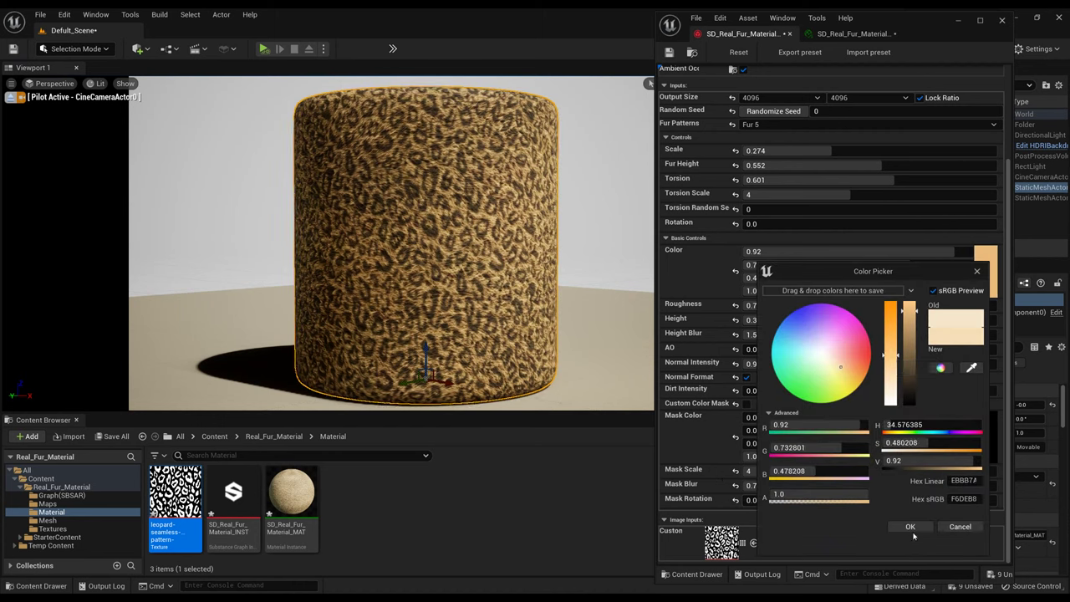
click(910, 526)
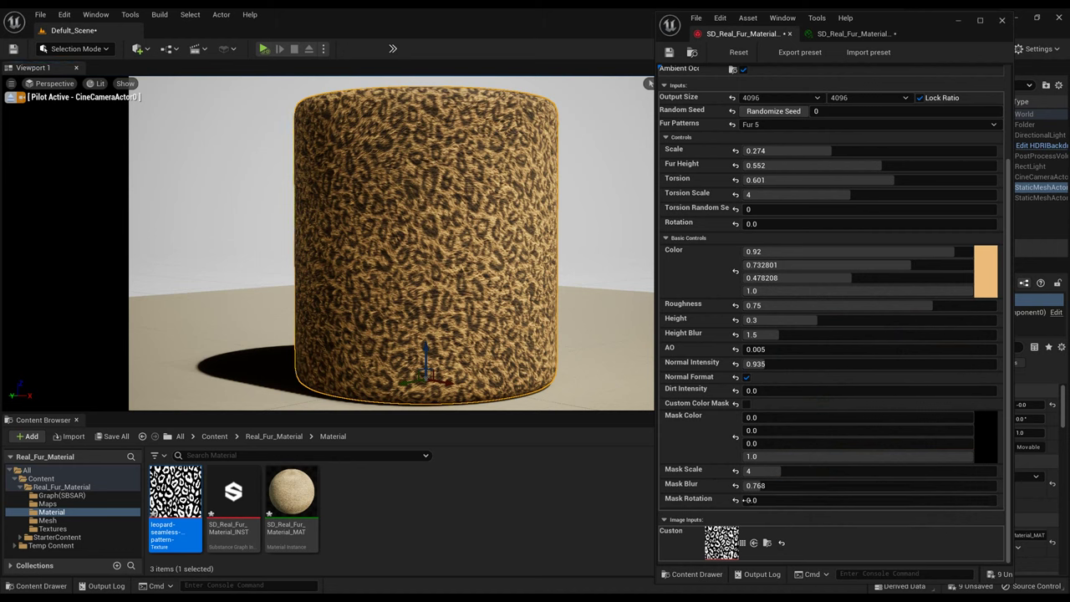
mouse_move(753, 500)
mouse_down()
mouse_move(796, 500)
mouse_move(651, 514)
mouse_up()
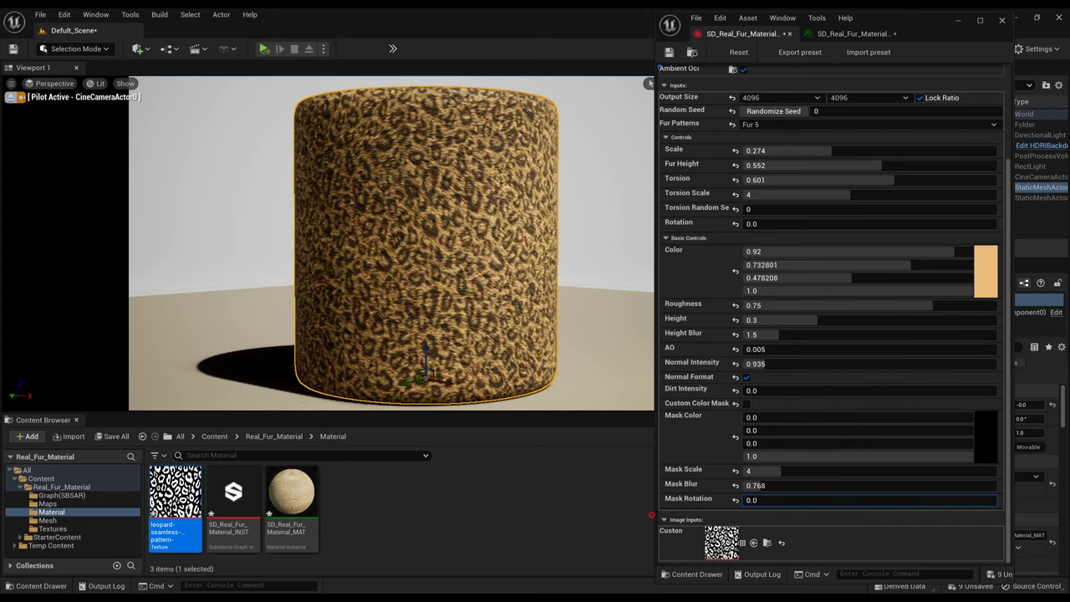
click(746, 403)
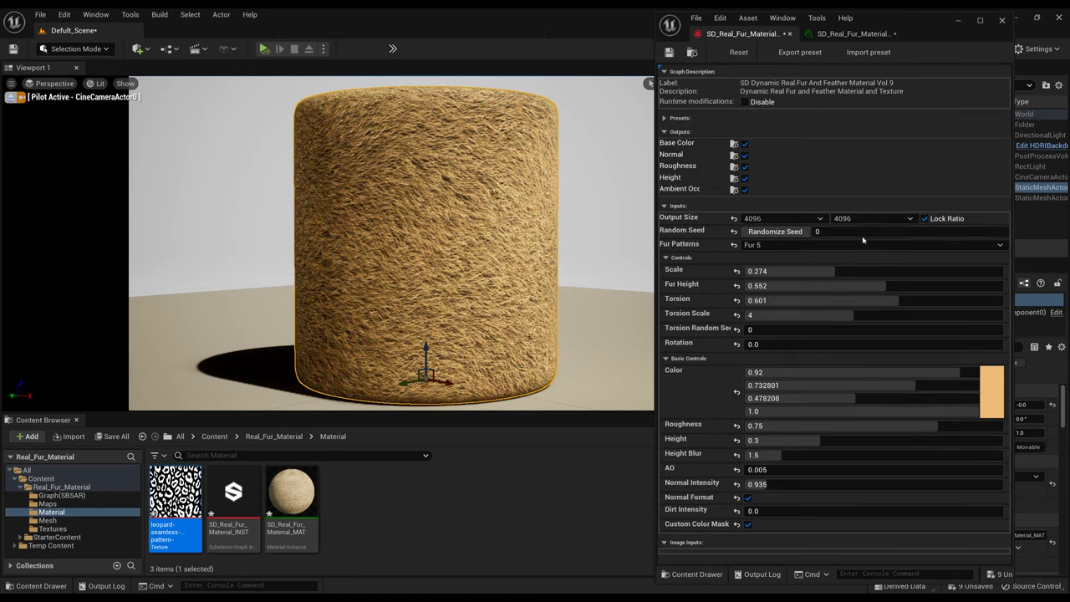
Switch to the curly Fur 9 pattern with a slightly lighter tan fur colour.
click(777, 244)
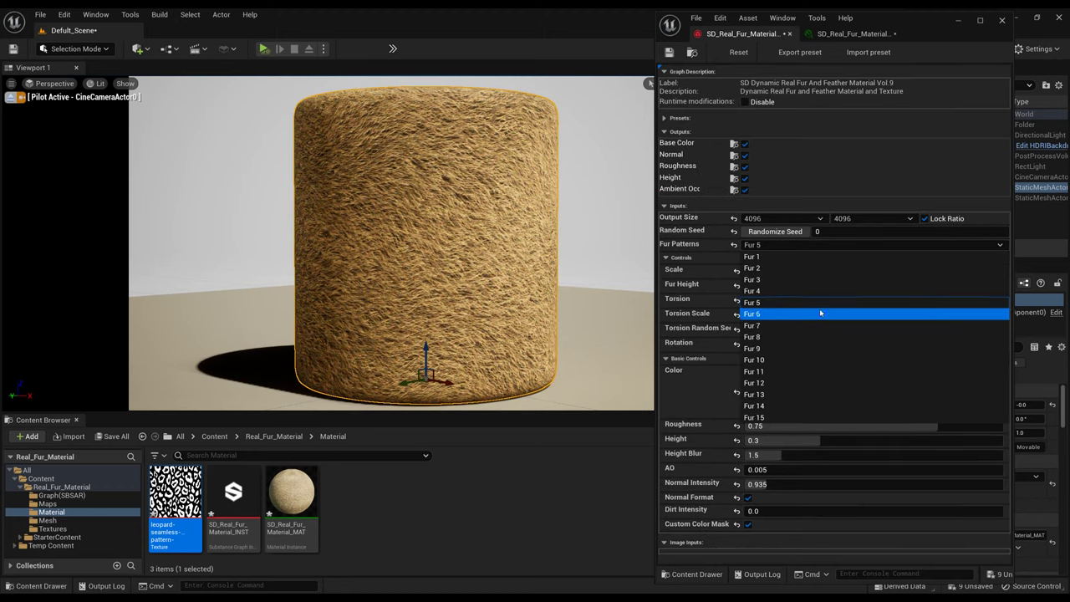
click(761, 346)
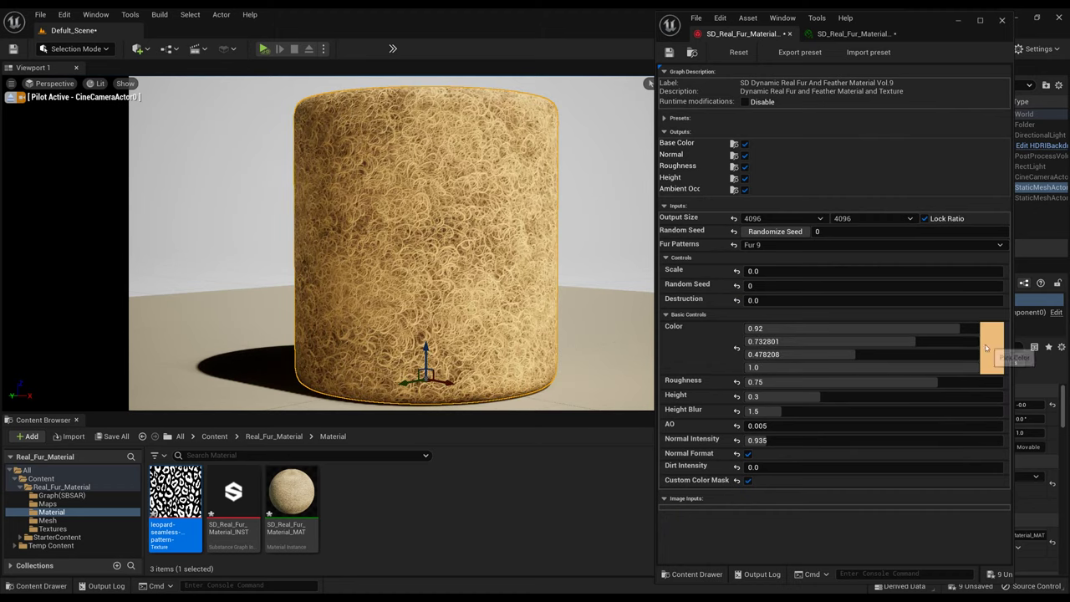
click(993, 350)
drag(891, 425, 891, 421)
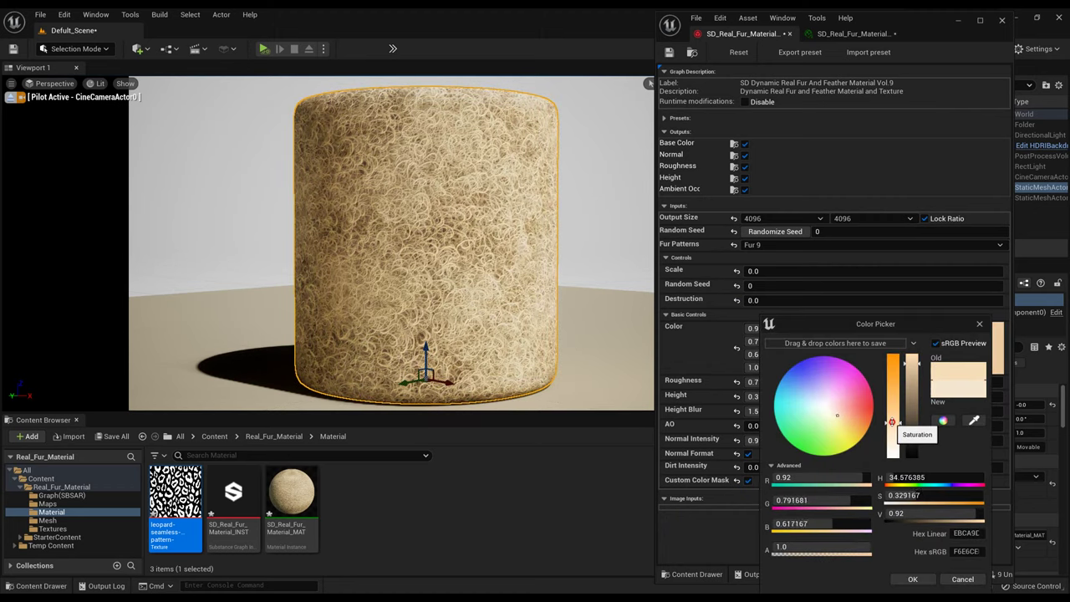
click(913, 579)
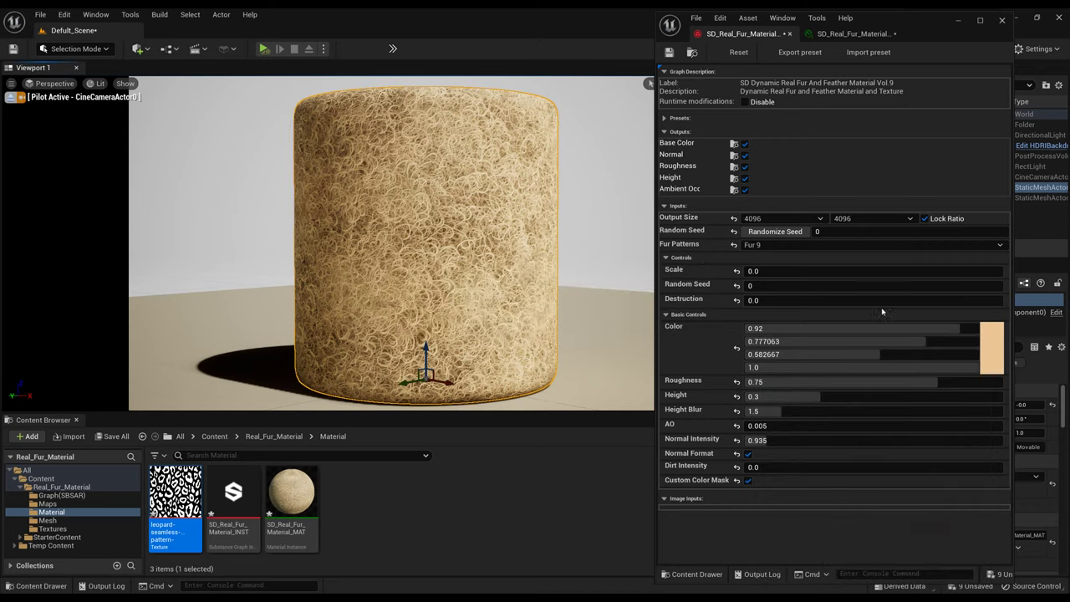
Set the Fur 9 pattern Scale to about 0.194.
drag(755, 271, 824, 272)
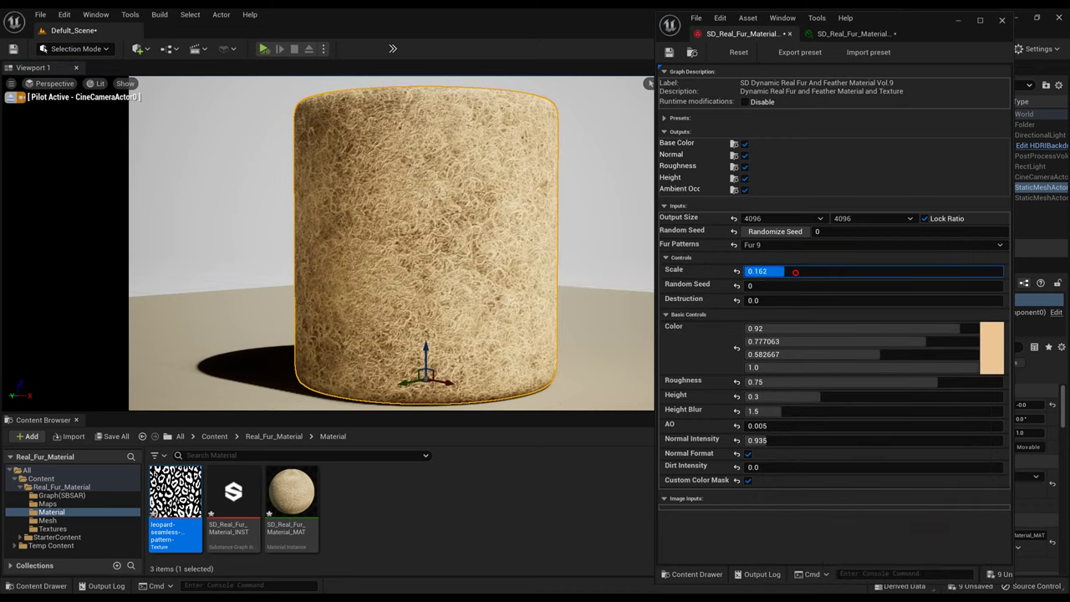
mouse_move(824, 272)
mouse_down()
mouse_move(845, 273)
mouse_move(806, 274)
mouse_up()
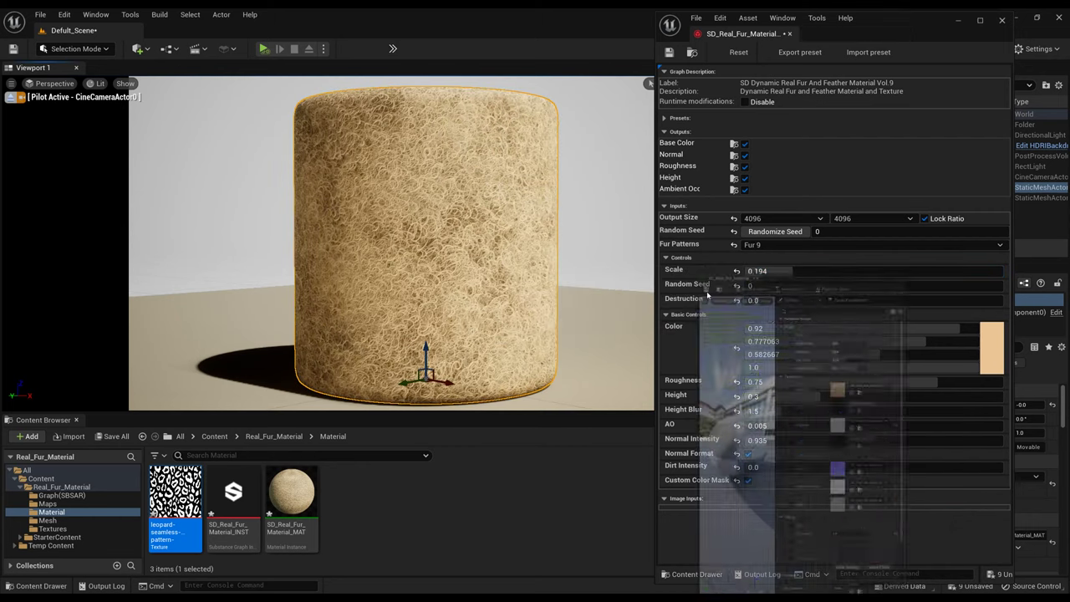
mouse_move(849, 34)
mouse_down()
mouse_move(814, 45)
mouse_move(836, 38)
mouse_up()
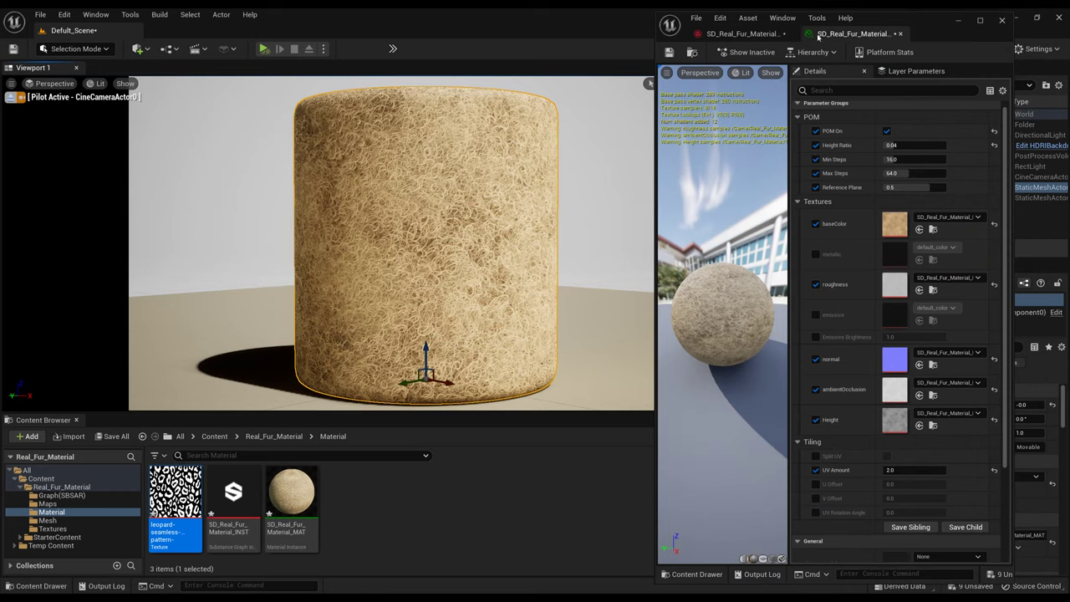
Raise Height Ratio to 0.05536 and return to the fur graph with the leopard mask previewed.
click(902, 144)
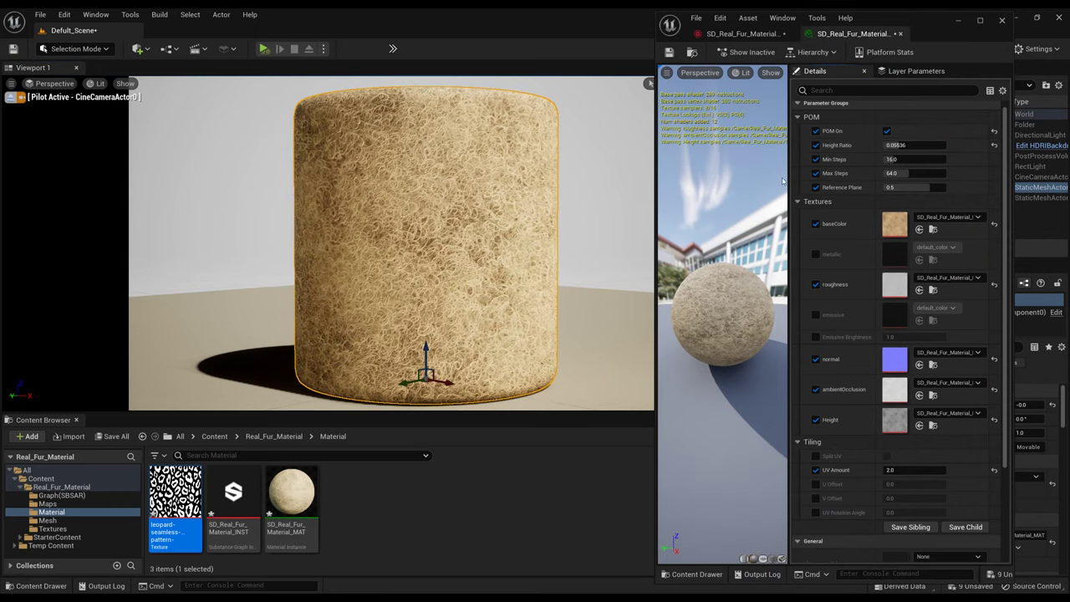
click(742, 34)
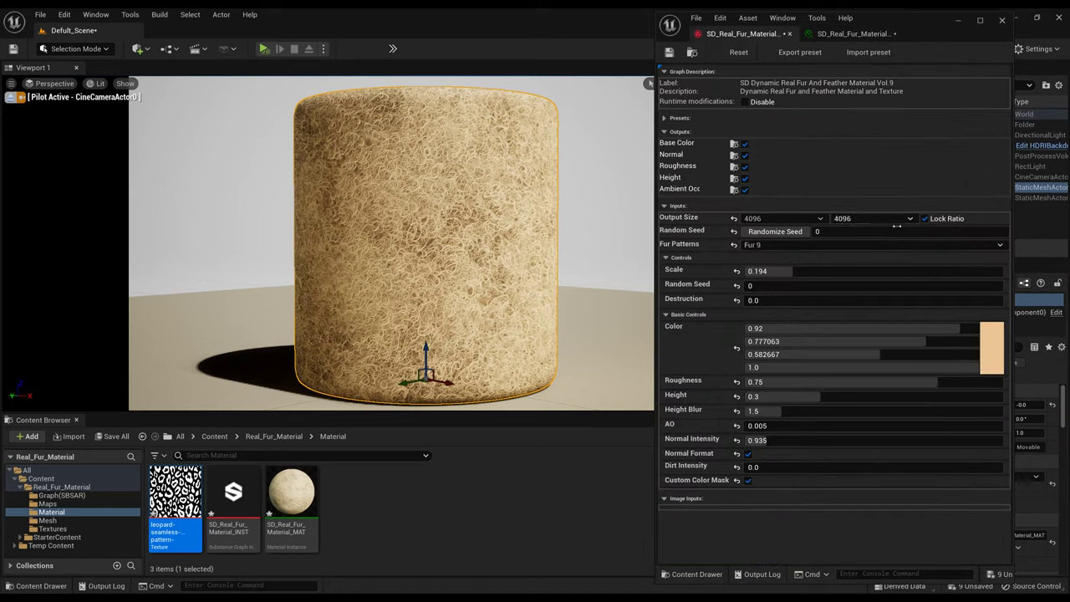
click(748, 480)
scroll(872, 415, down, 2)
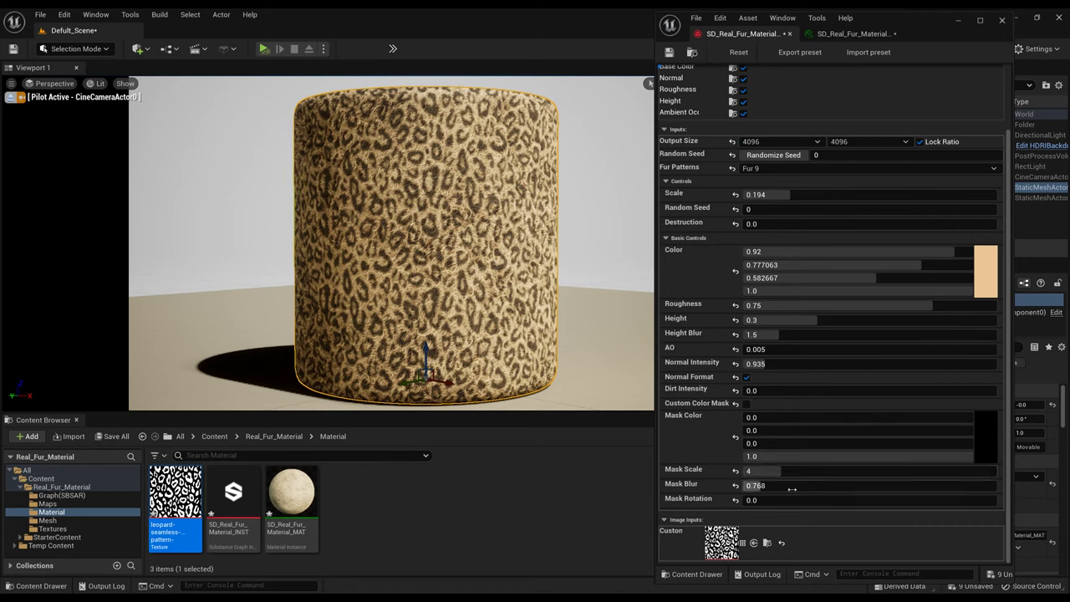
Remove the leopard mask and add dark brown dirt at intensity 0.289.
click(748, 404)
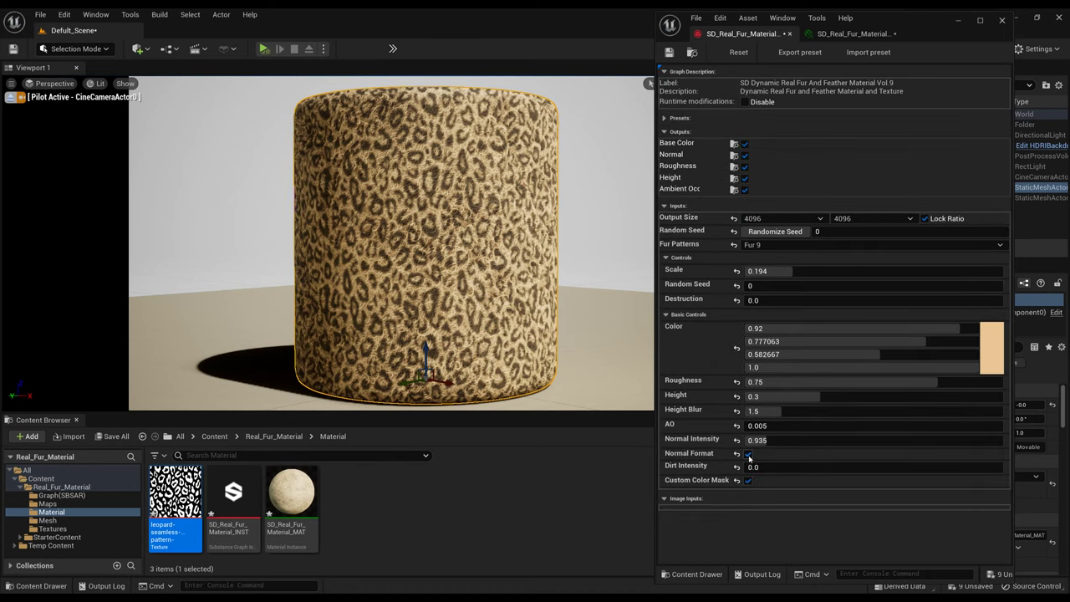
drag(752, 467, 883, 469)
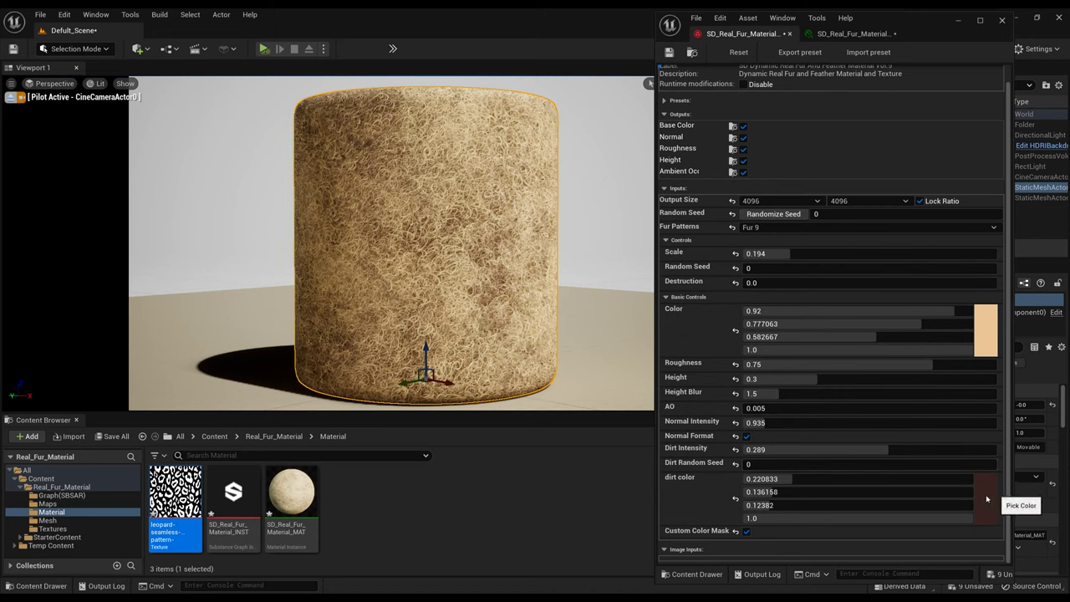
click(987, 499)
click(873, 444)
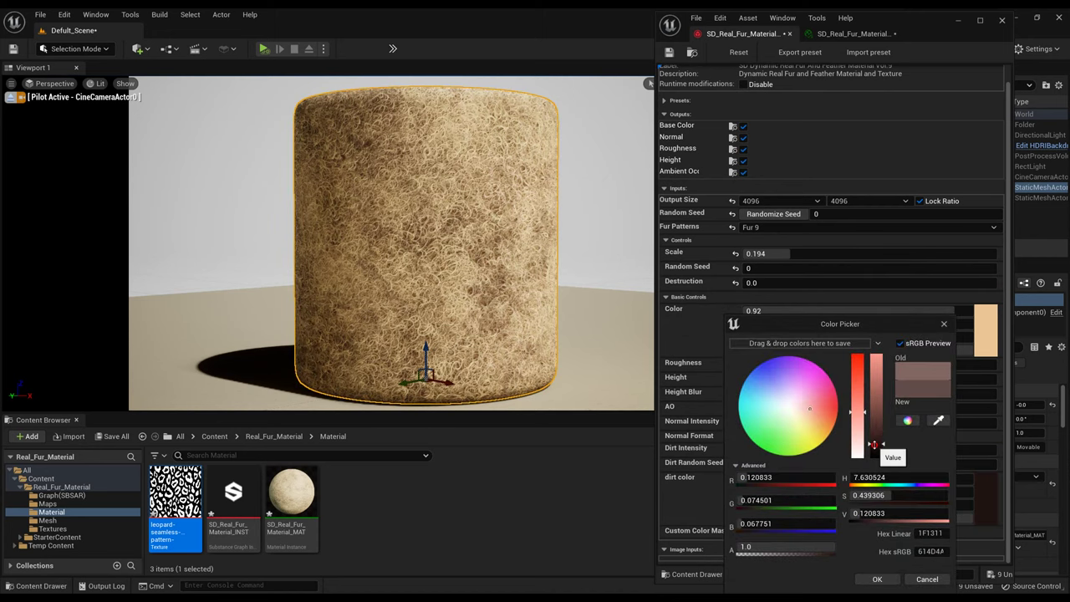
click(877, 578)
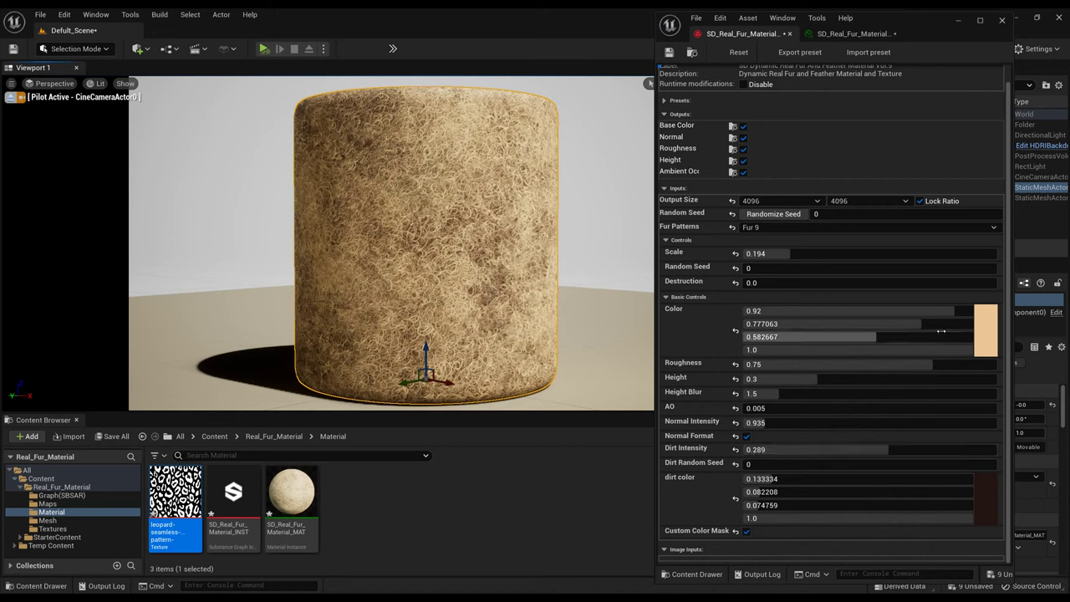
Set Dirt Random Seed to 7 and Destruction to 0.234.
drag(757, 465, 817, 466)
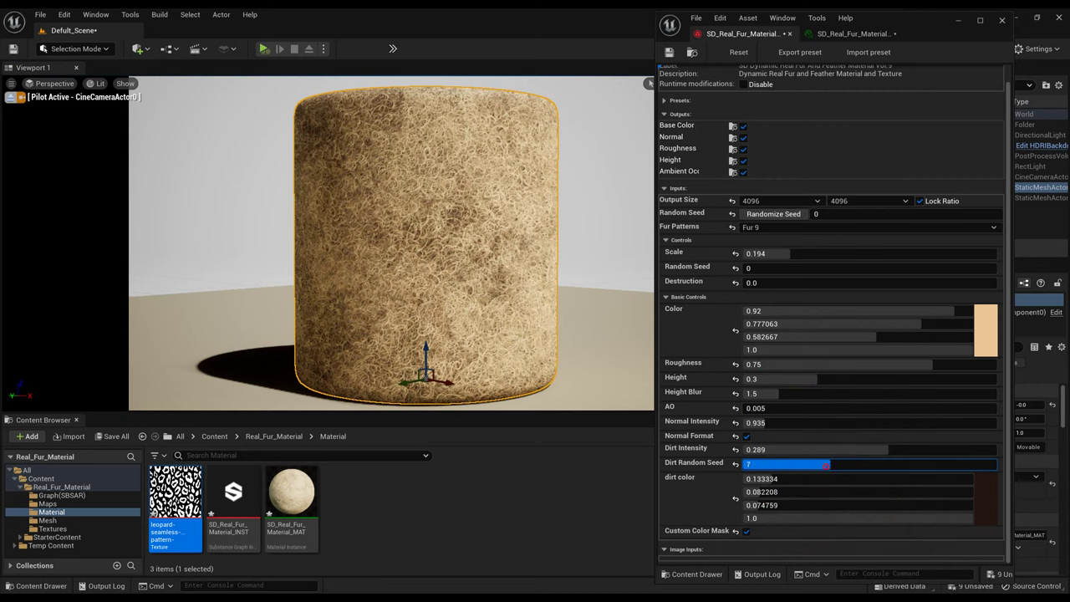
drag(826, 465, 825, 465)
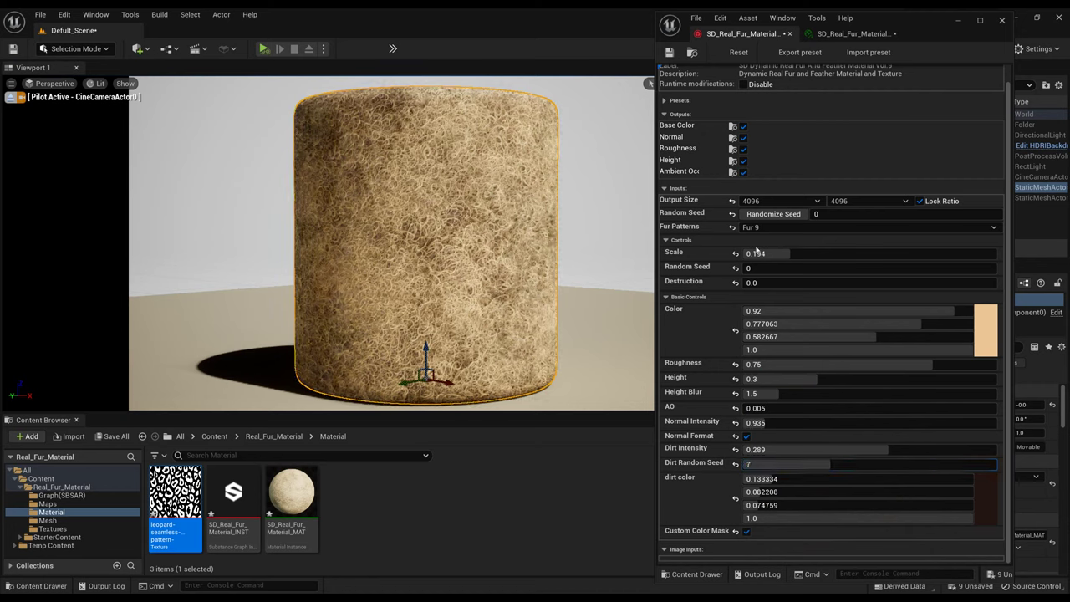
drag(767, 283, 810, 284)
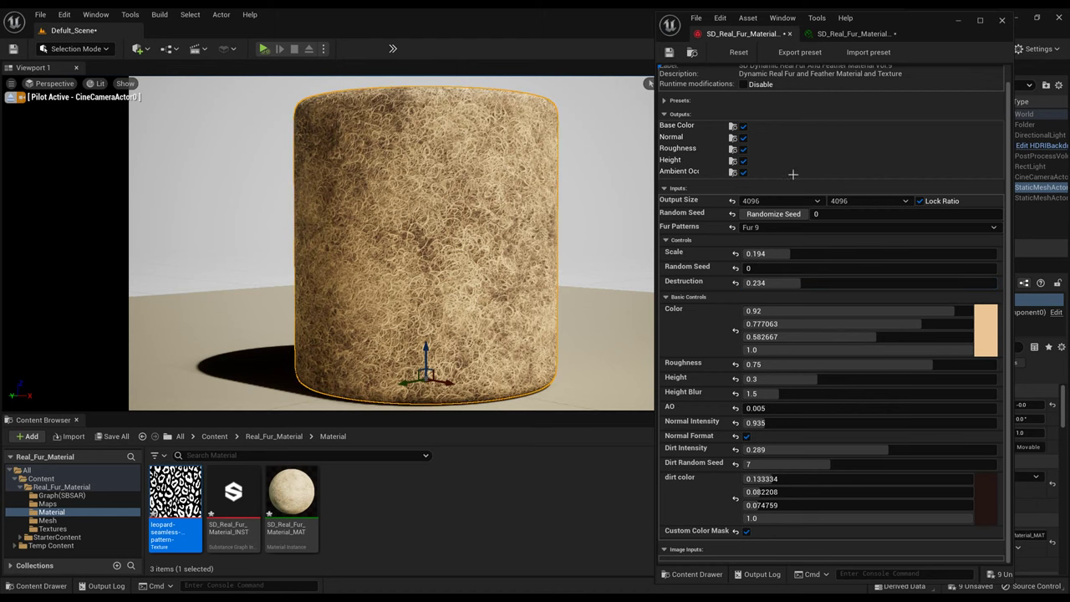
click(958, 22)
Leave the cine camera view, reposition the viewport, then pilot CineCameraActor0 again.
scroll(486, 239, up, 2)
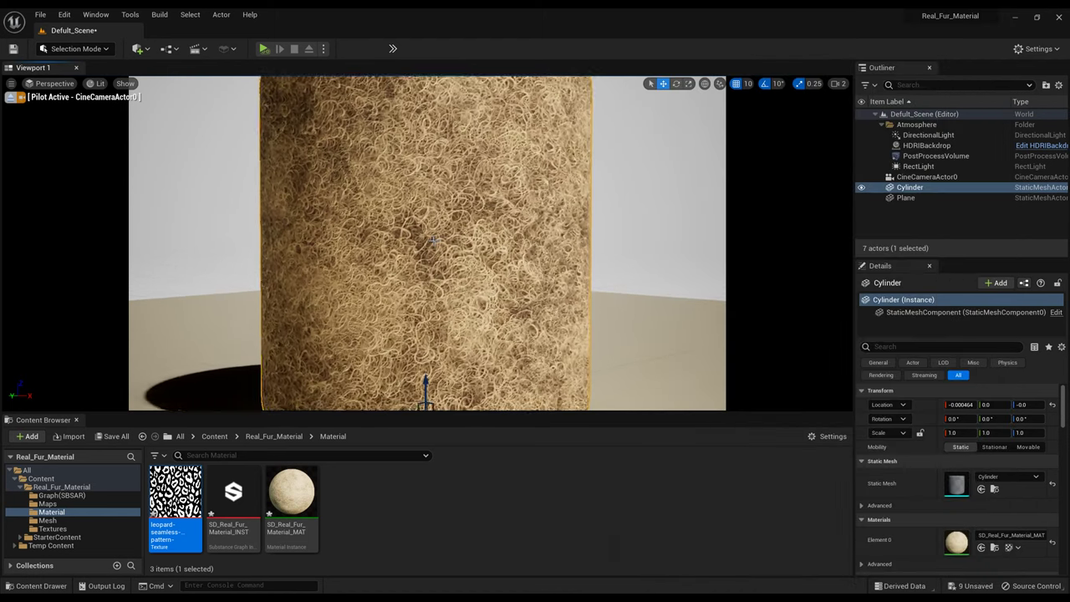
scroll(368, 230, down, 2)
click(21, 97)
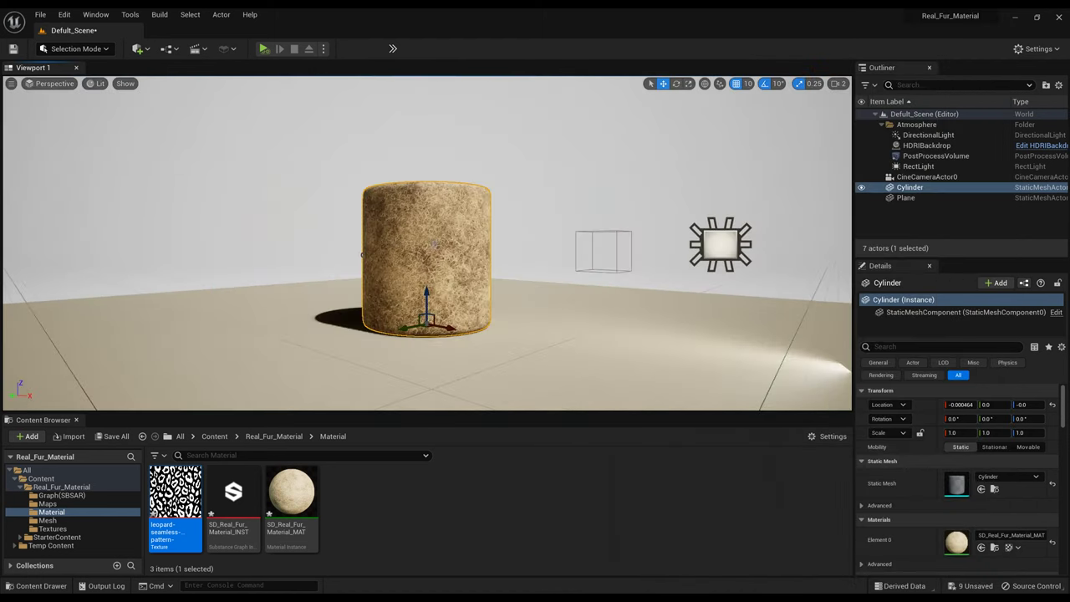
scroll(453, 222, up, 3)
scroll(452, 223, down, 3)
right_drag(452, 222, 393, 205)
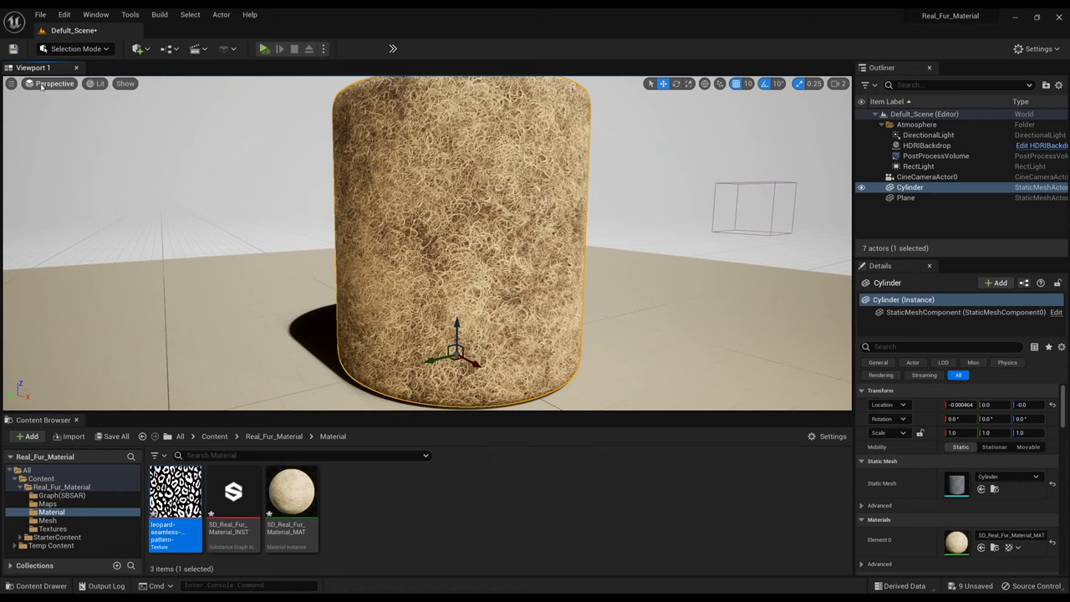
click(12, 84)
click(68, 202)
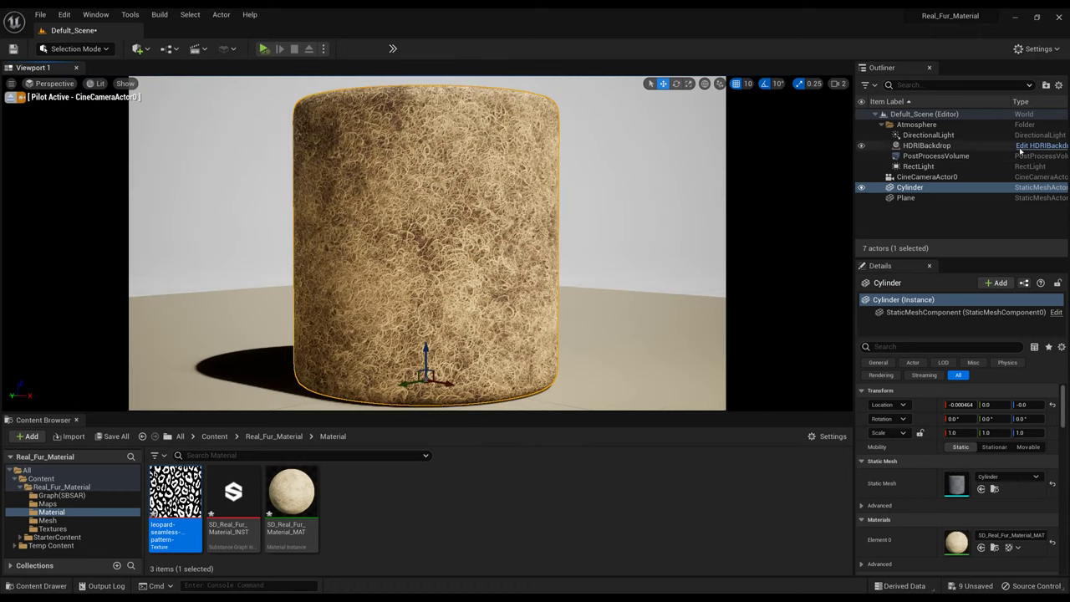
Hide the RectLight and reopen the SD_Real_Fur_Material_INST graph settings.
click(919, 167)
click(861, 167)
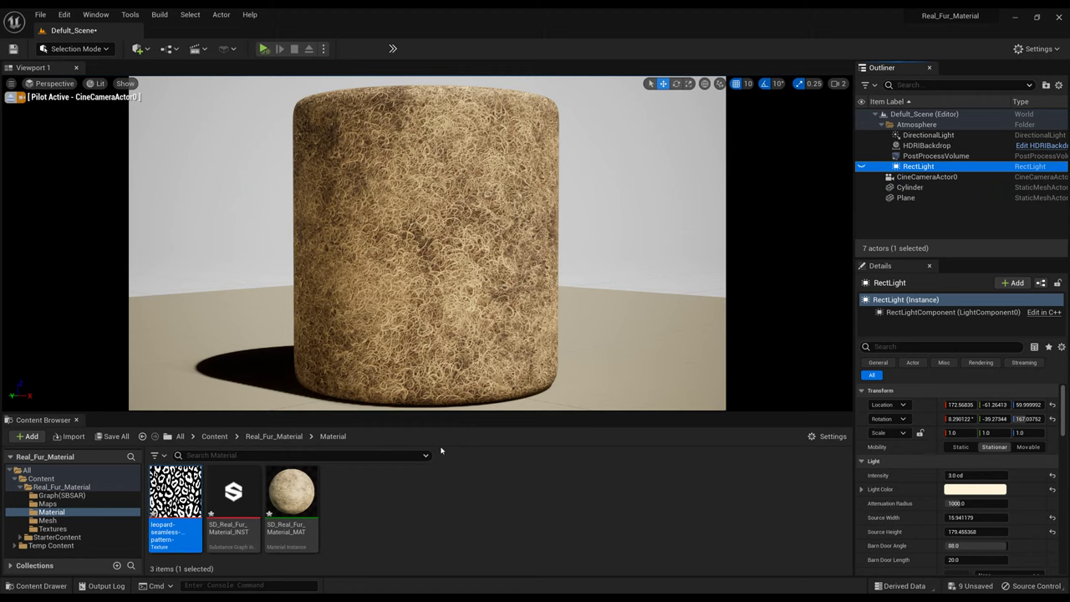
double_click(234, 500)
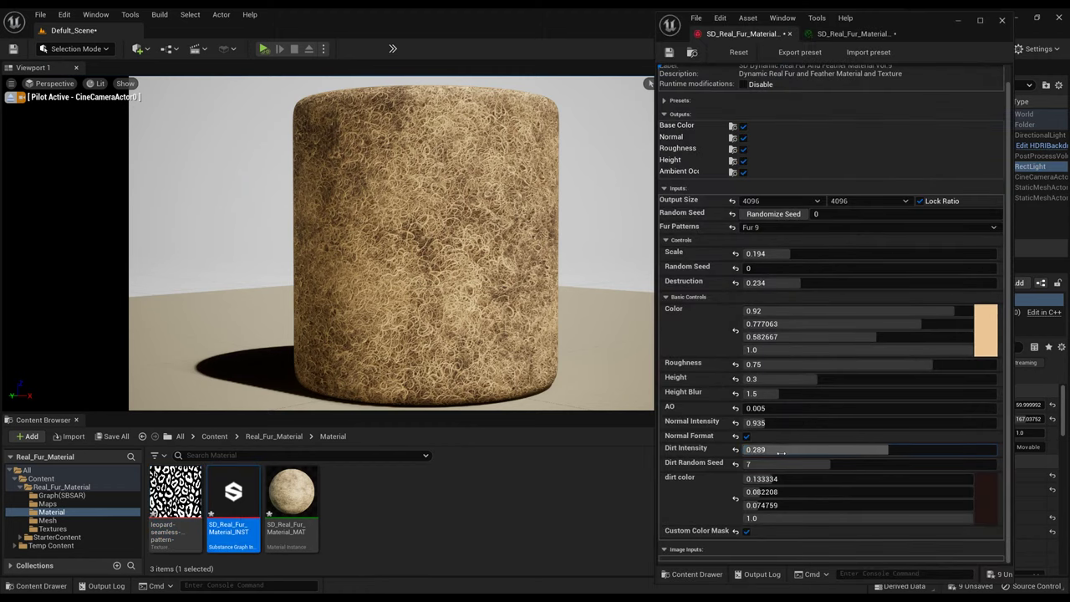
Remove the dirt, switch to Fur 3, raise Disorder to 0.565 and reset the fur colour.
click(746, 449)
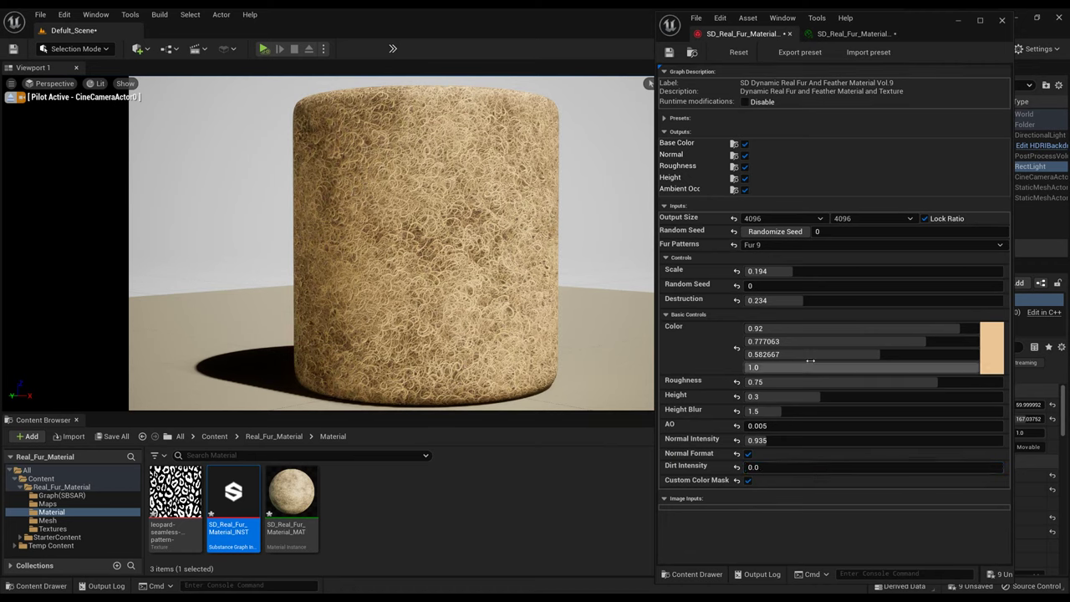
click(786, 244)
click(757, 279)
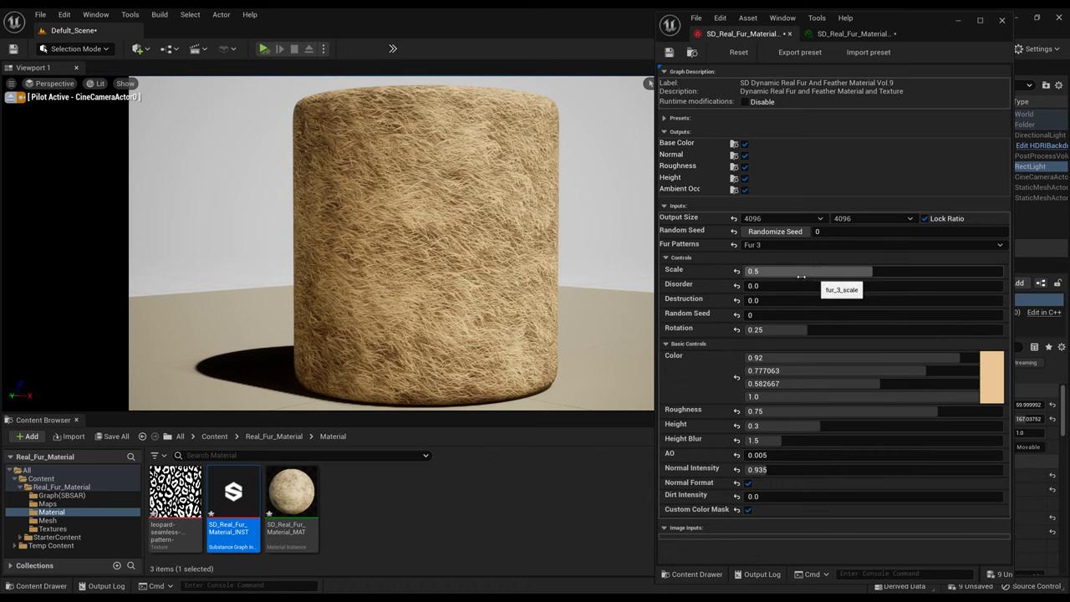
drag(777, 286, 919, 294)
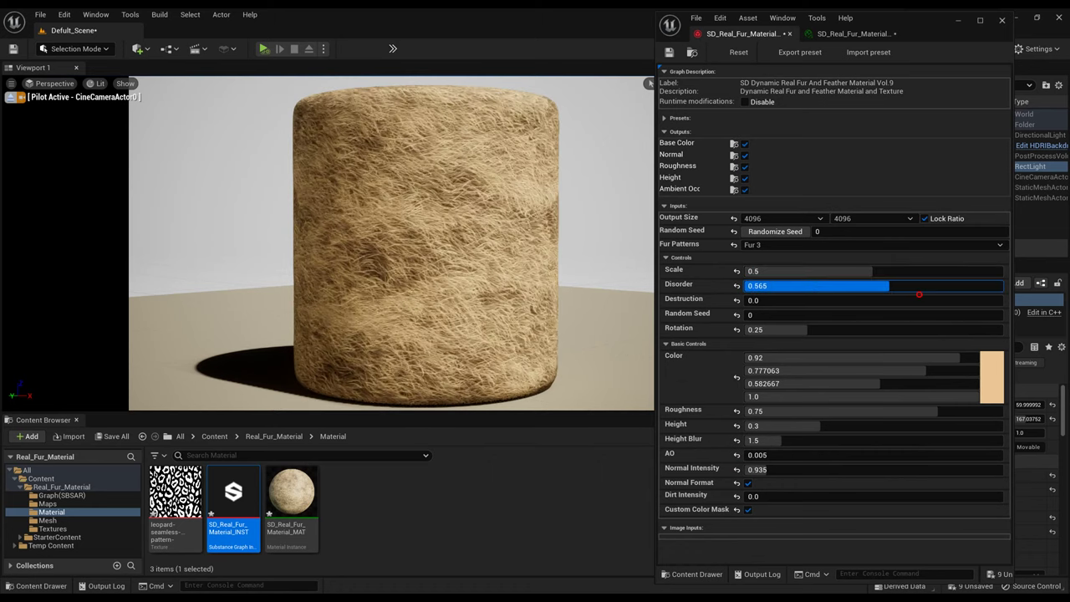
click(737, 377)
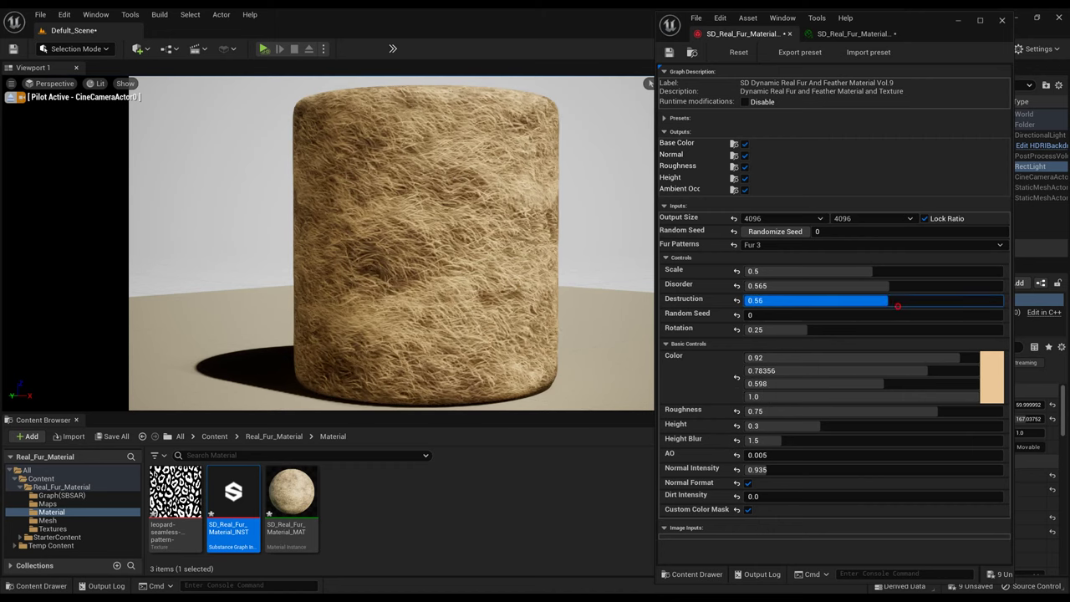
Tune Fur 3 to Destruction 0.374, Scale 0.577, Rotation 0.25, then switch to Fur 6.
drag(900, 305, 839, 303)
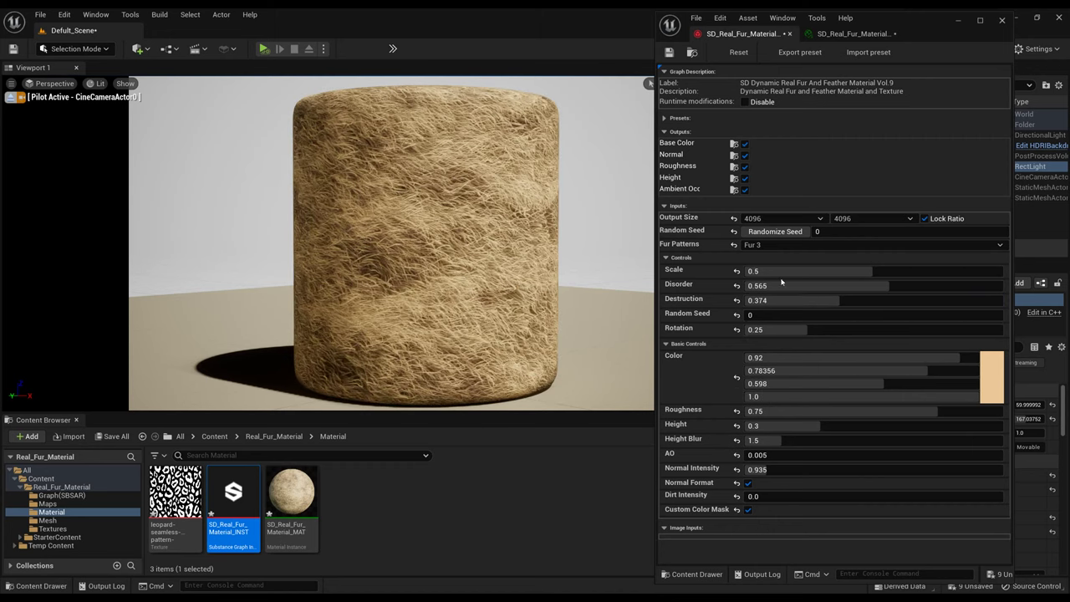
drag(779, 329, 866, 331)
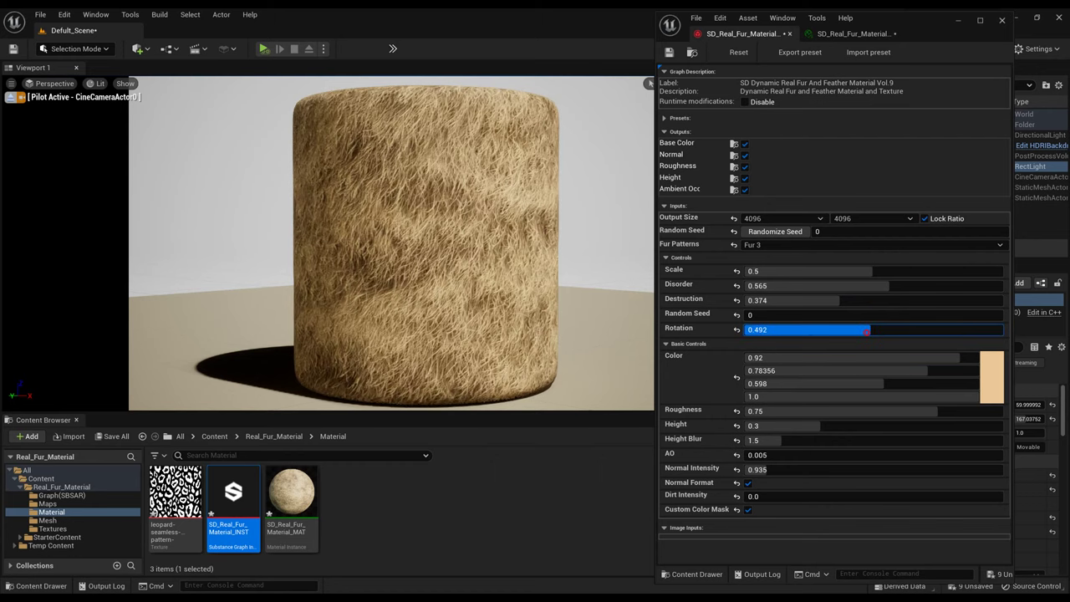
mouse_move(872, 271)
mouse_down()
mouse_move(936, 271)
mouse_move(830, 271)
mouse_up()
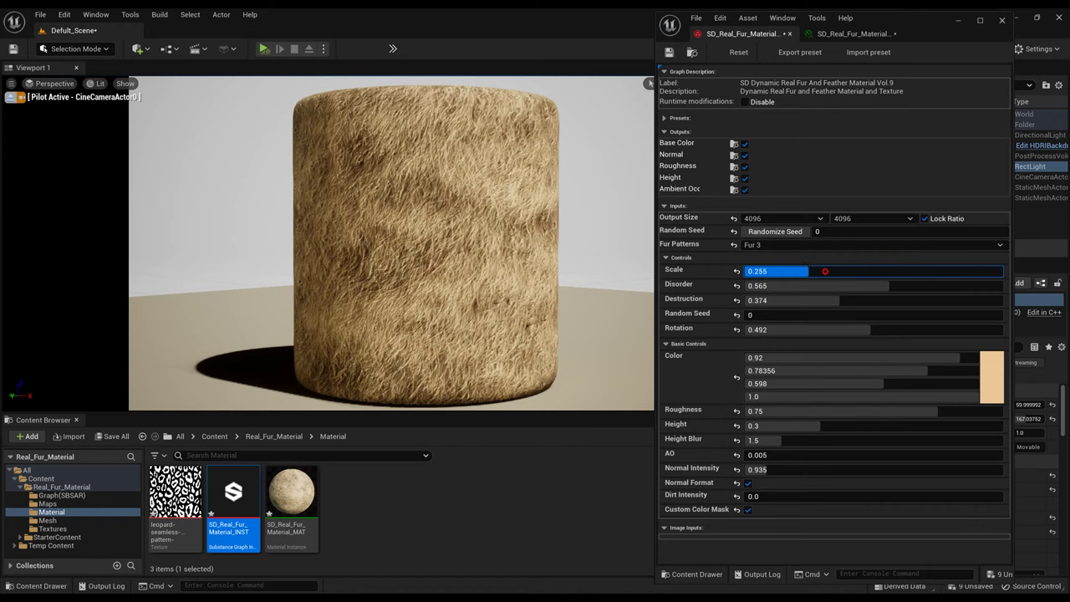
drag(830, 271, 989, 285)
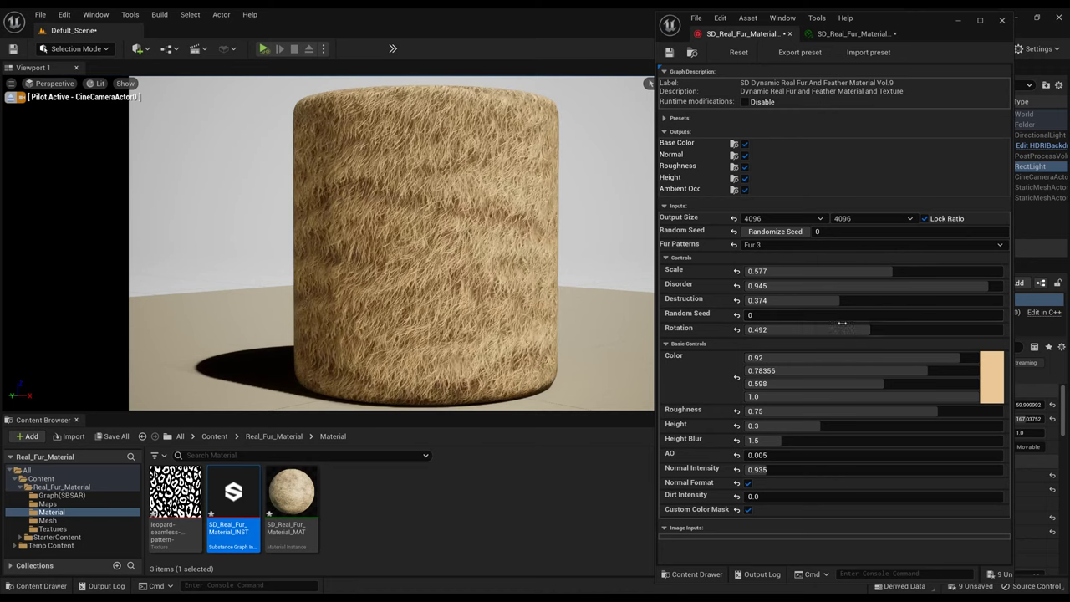
drag(819, 329, 806, 330)
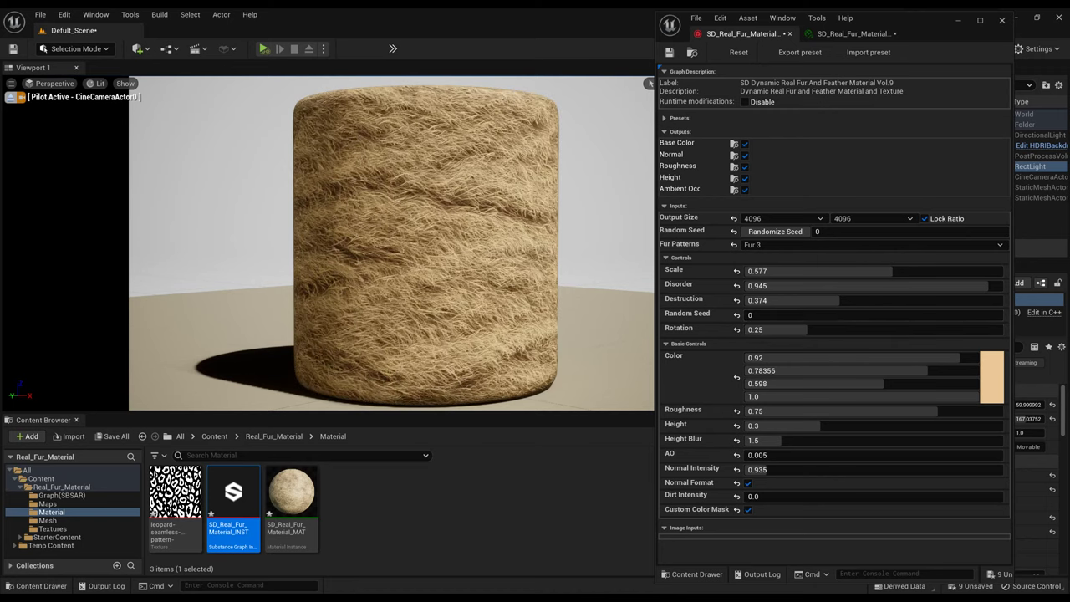
click(869, 244)
click(794, 304)
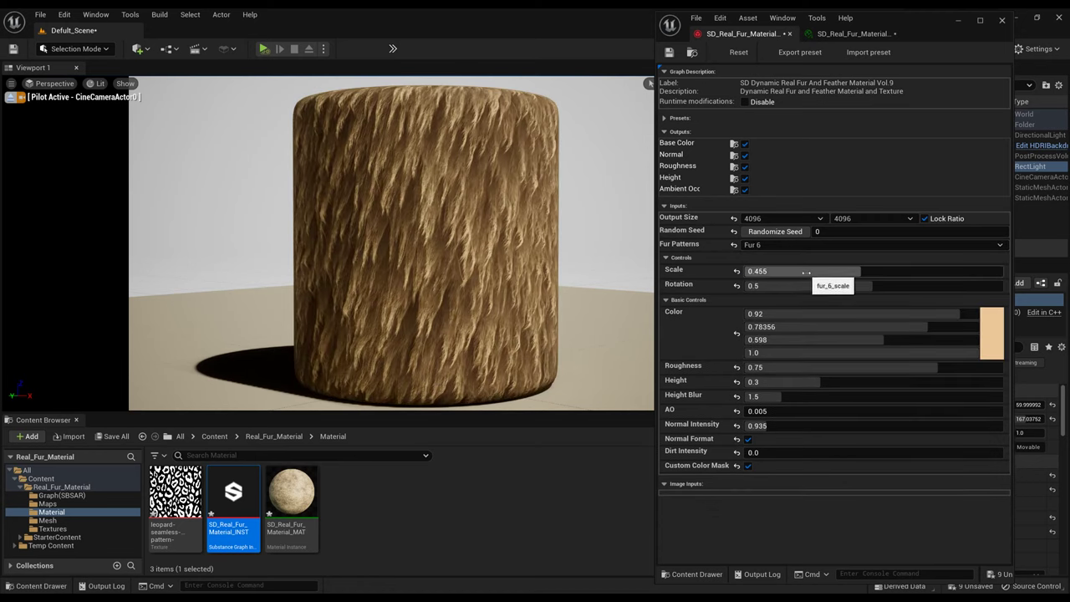
Set Fur 6 Scale to 0.342, trial new fur hues, then cancel to keep the tan colour.
click(737, 271)
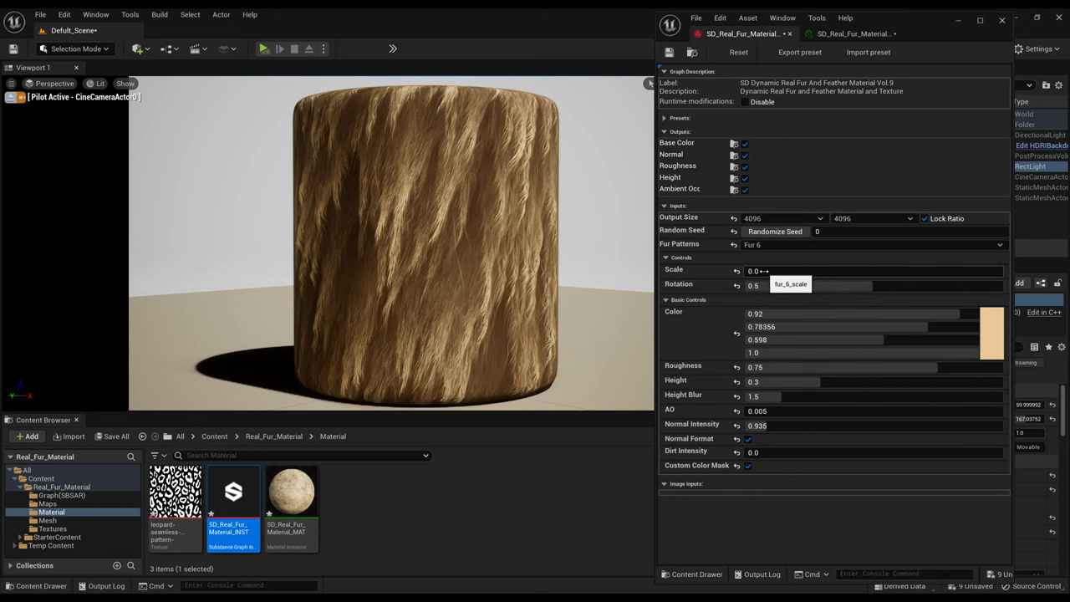
mouse_move(809, 271)
mouse_down()
mouse_move(831, 271)
mouse_move(798, 286)
mouse_up()
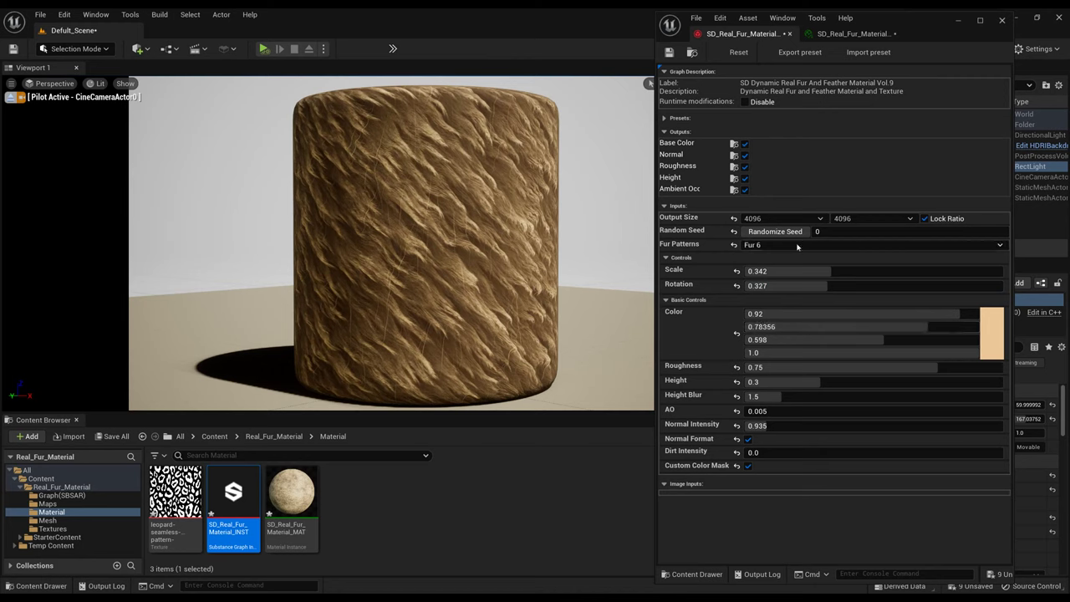
click(985, 337)
mouse_move(846, 424)
mouse_down()
mouse_move(801, 413)
mouse_move(816, 398)
mouse_move(832, 402)
mouse_move(821, 398)
mouse_move(836, 420)
mouse_up()
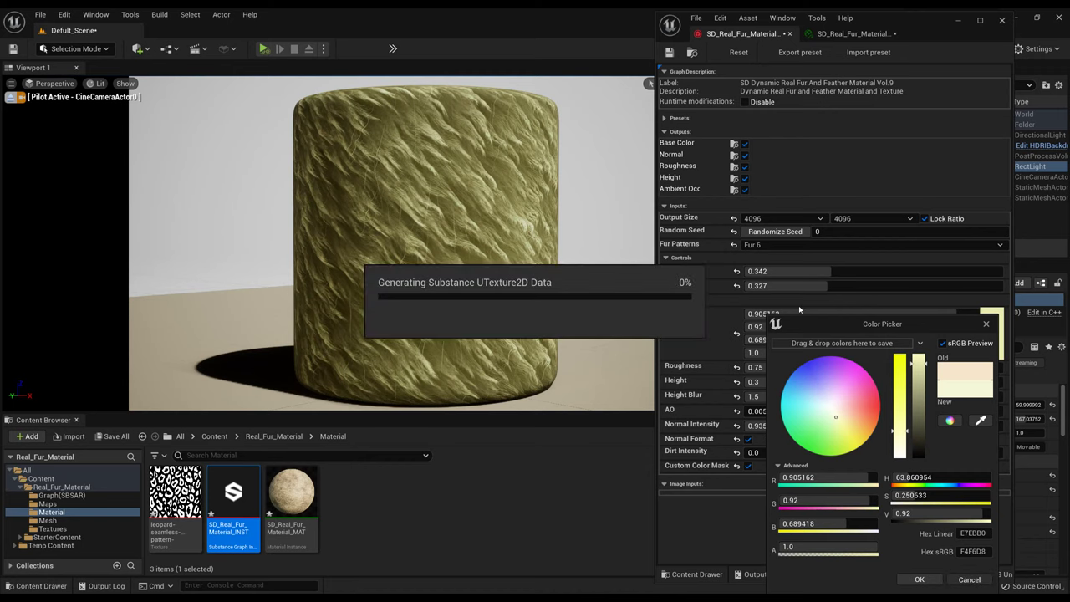
key(Escape)
Switch to curly Fur 7 at Scale 2 and desaturate the fur colour to pale cream.
click(781, 245)
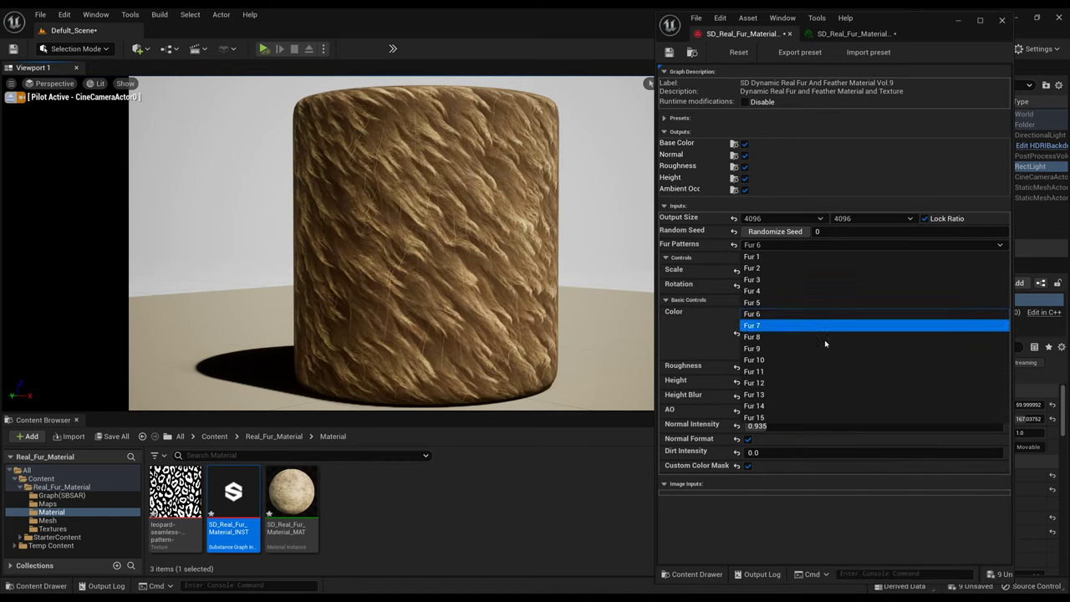
click(853, 323)
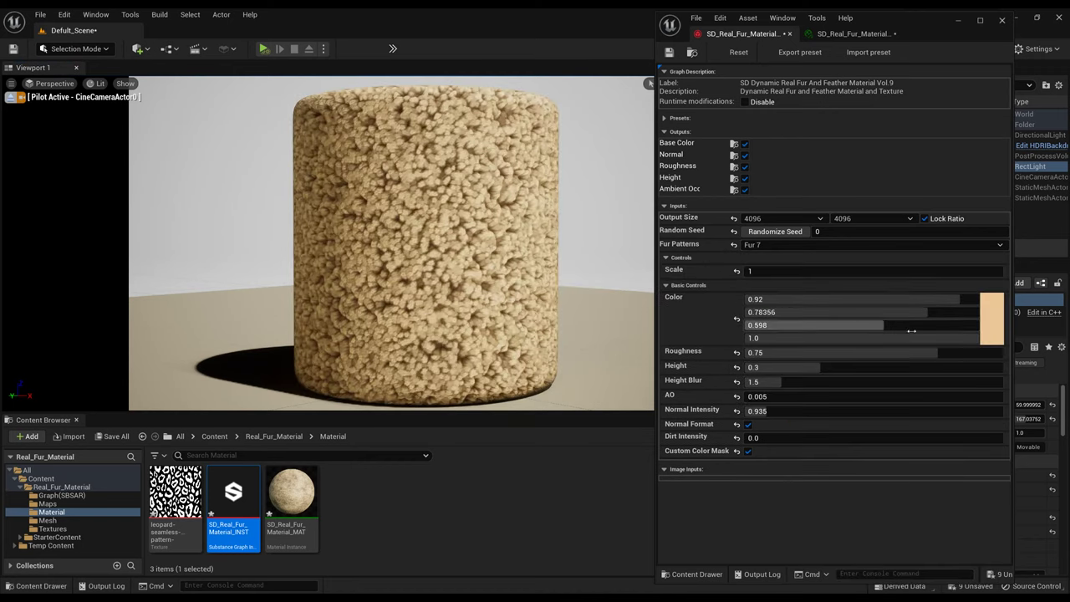
drag(752, 272, 791, 274)
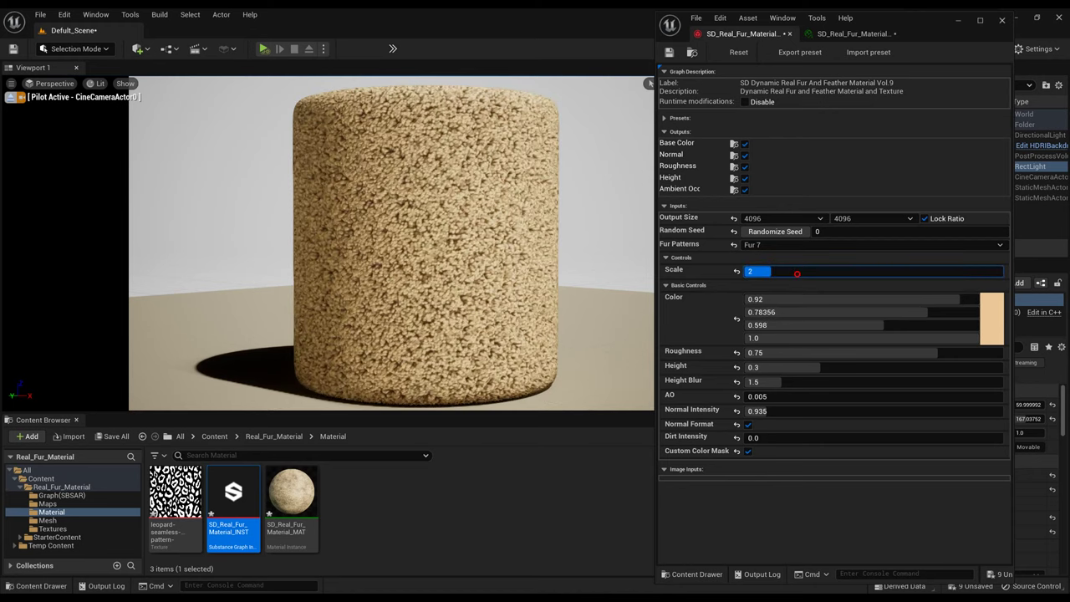
click(992, 318)
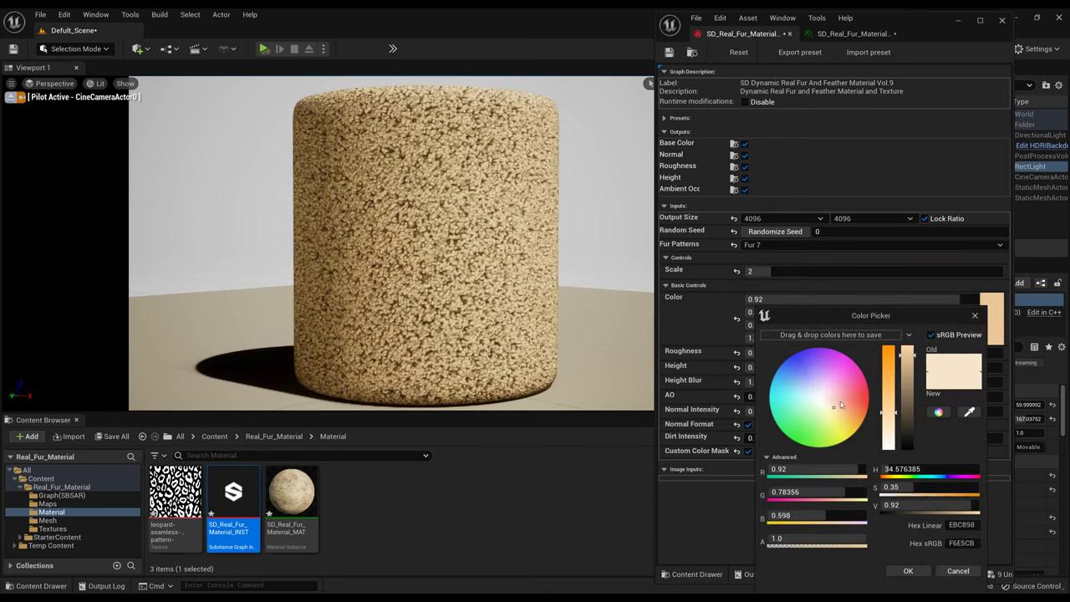
drag(888, 424, 888, 428)
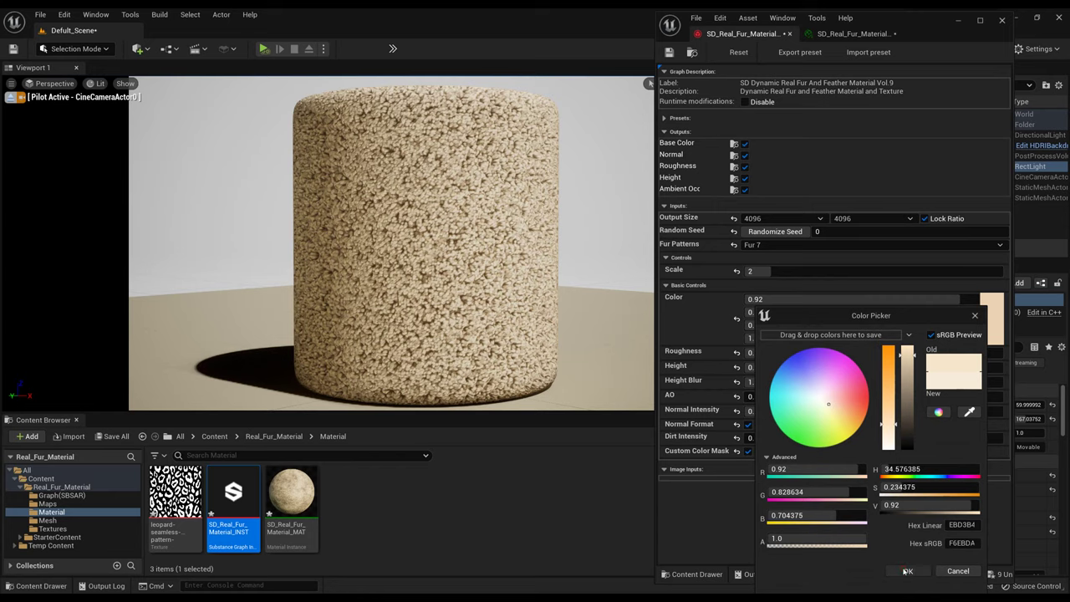
click(907, 570)
click(773, 245)
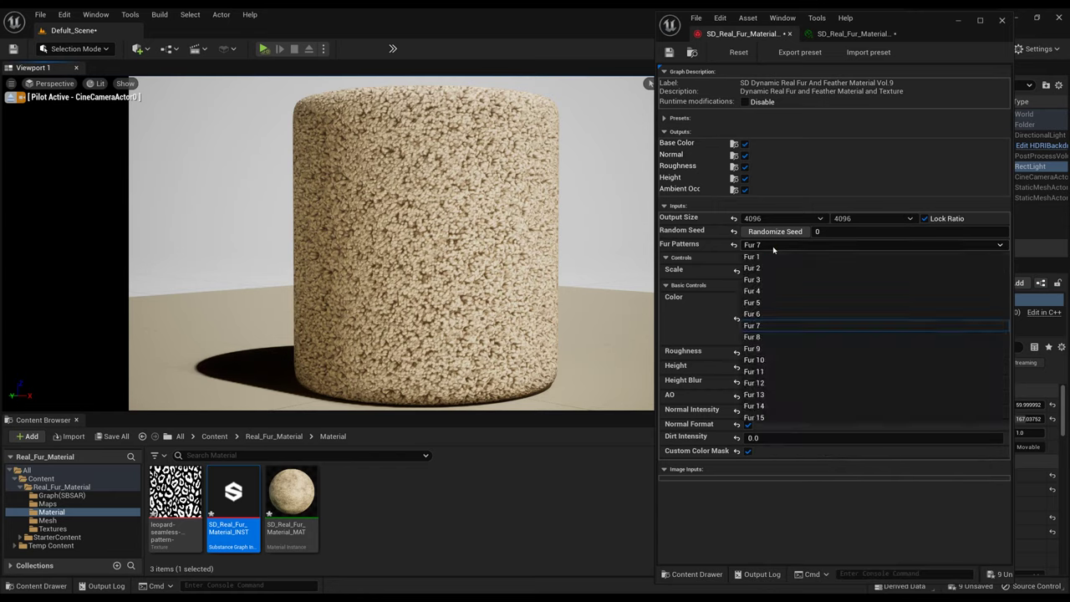
Switch to Fur 14, set AO back to 0.005 and reset Normal Intensity to 0.6.
click(778, 407)
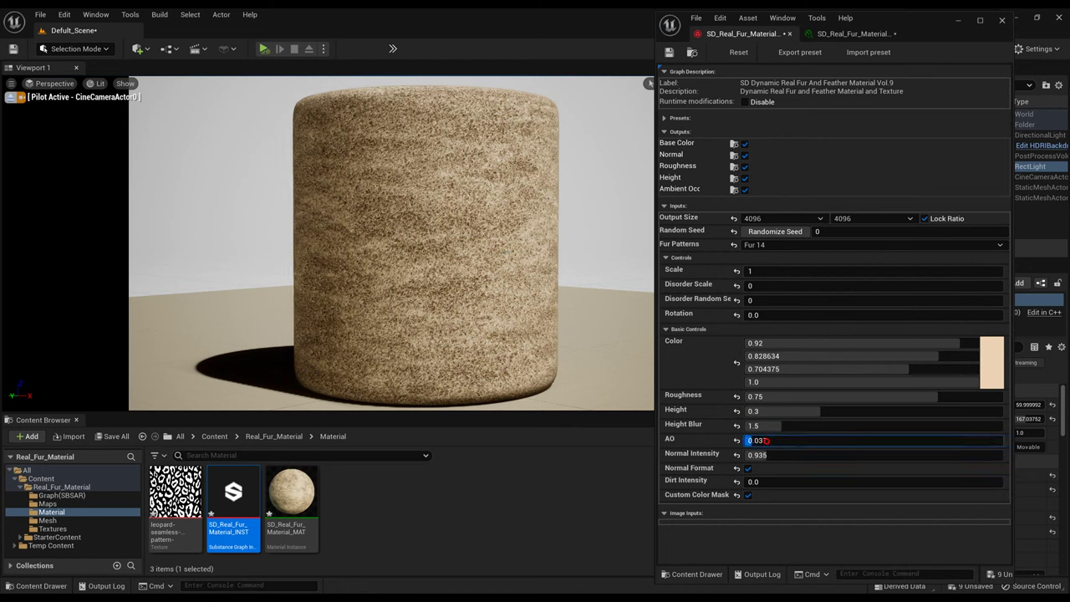
key(Return)
click(737, 441)
drag(769, 455, 789, 455)
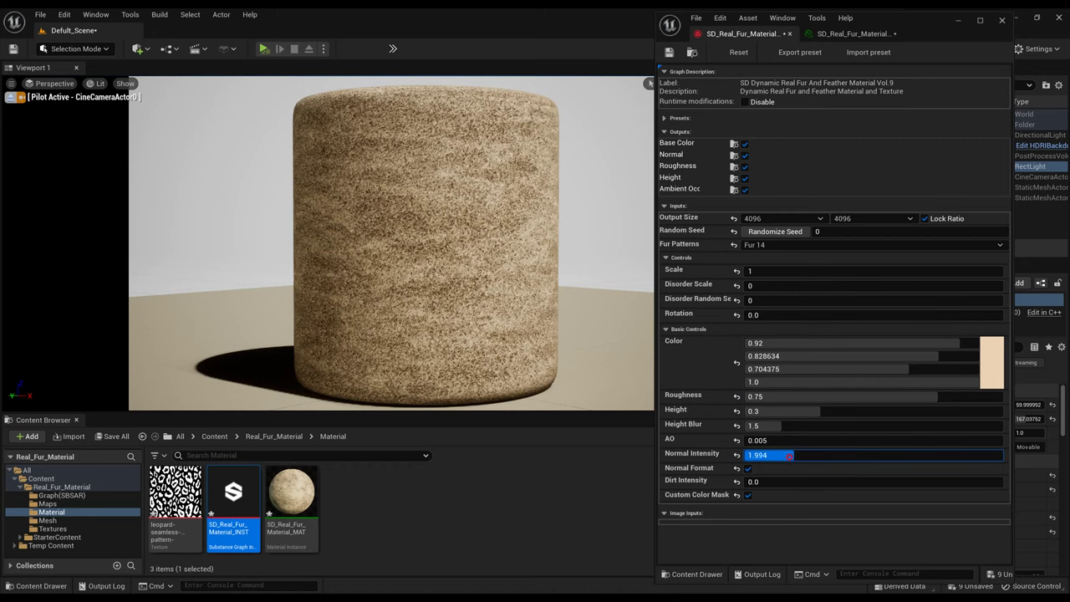
click(736, 455)
click(771, 269)
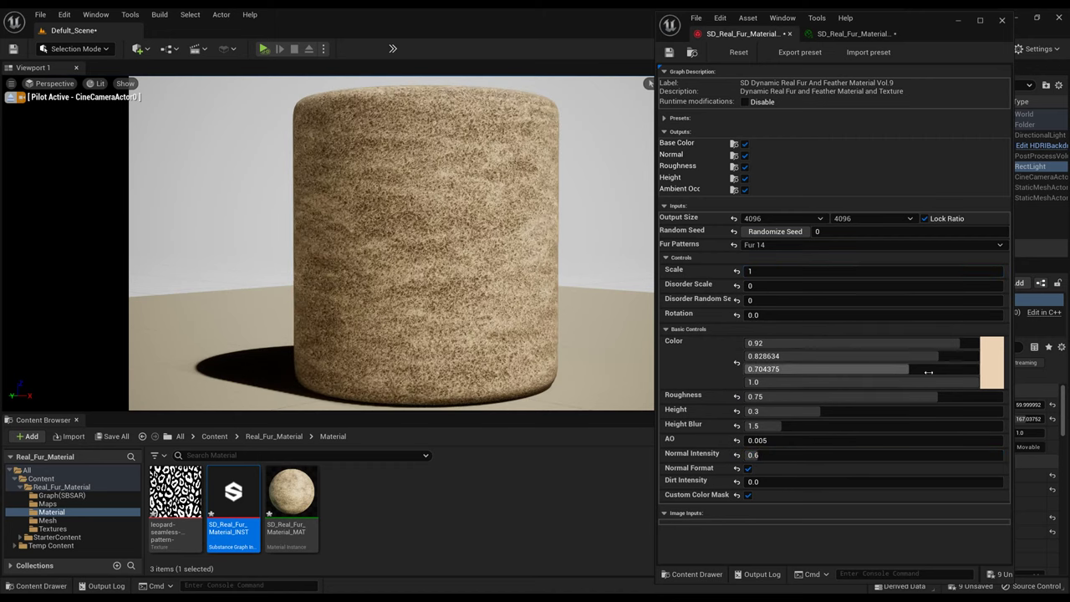
click(763, 245)
click(763, 257)
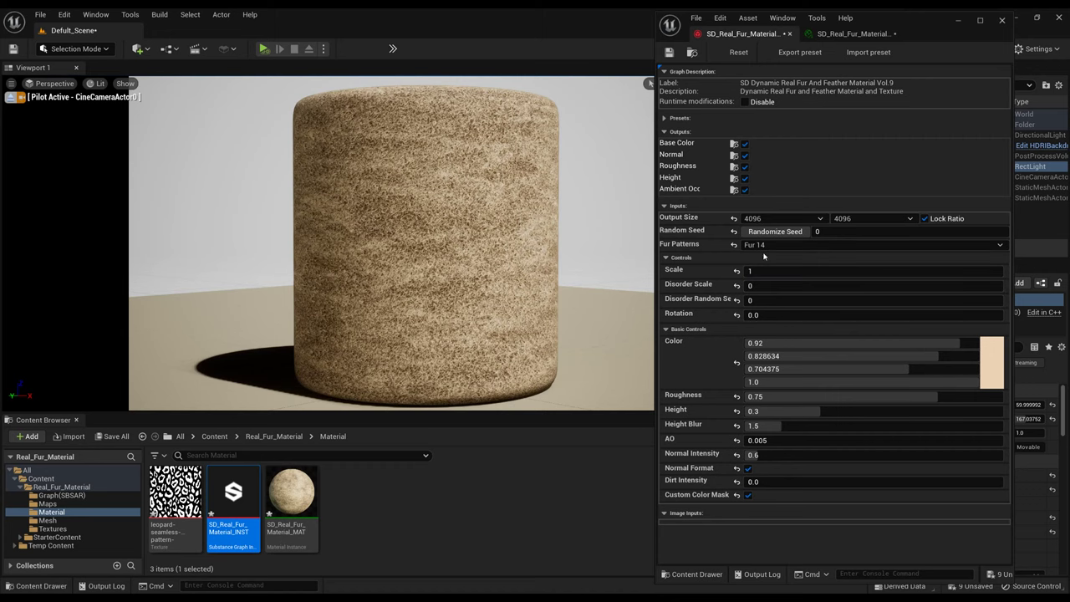
click(762, 246)
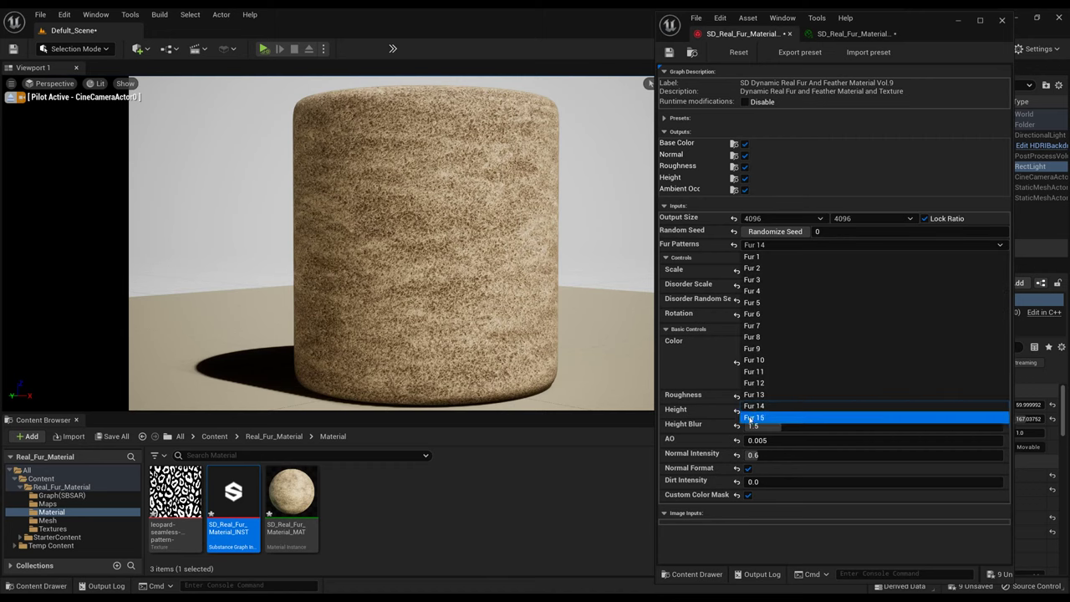
Try Fur 13 with Torsion Scale 5, then change the pattern to Fur 1.
click(756, 395)
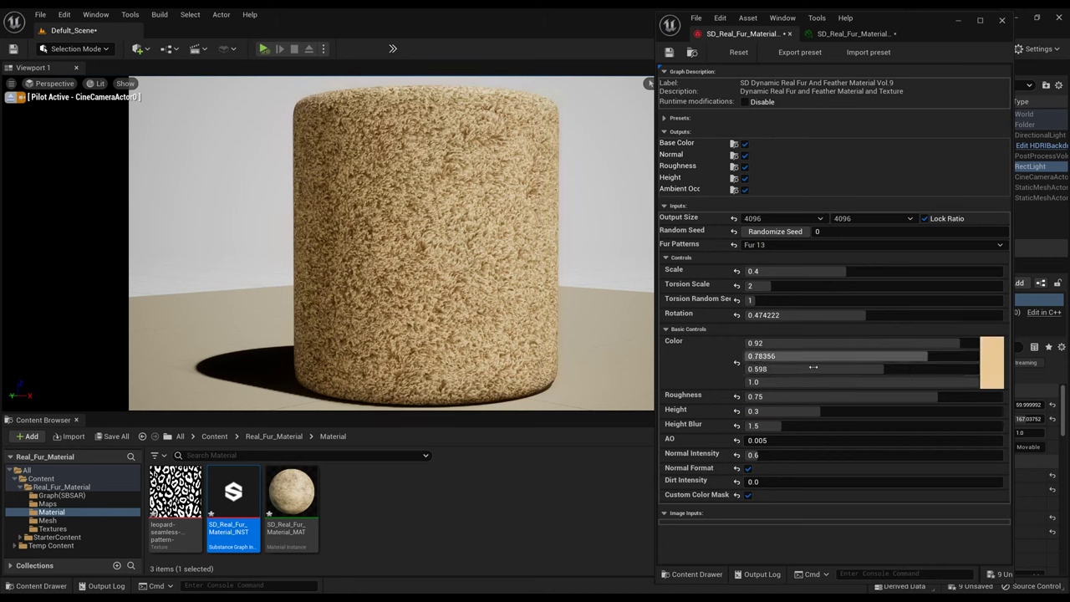
drag(793, 285, 856, 286)
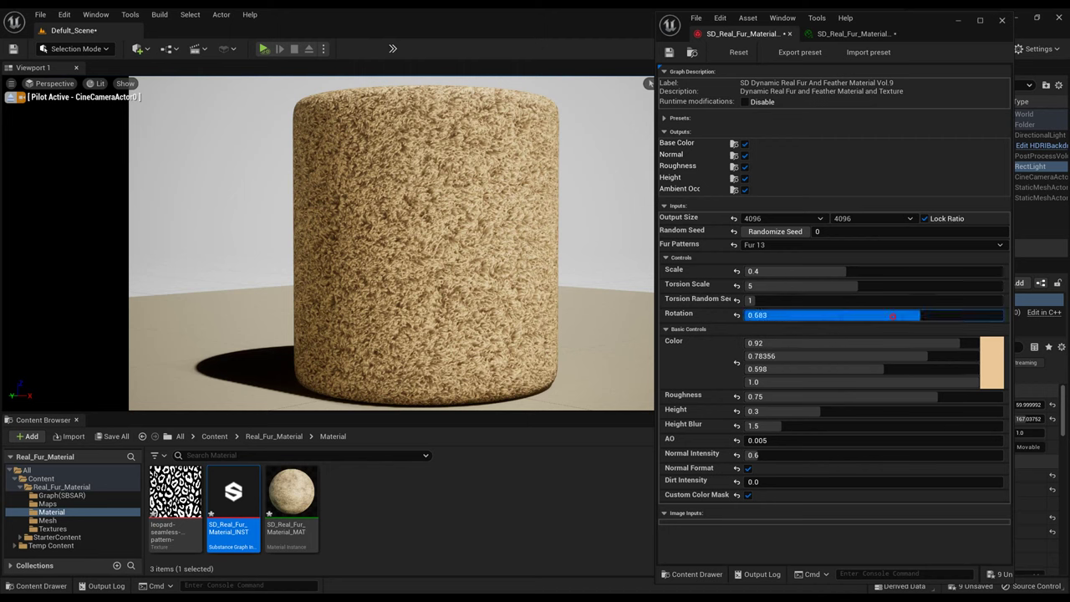
click(792, 242)
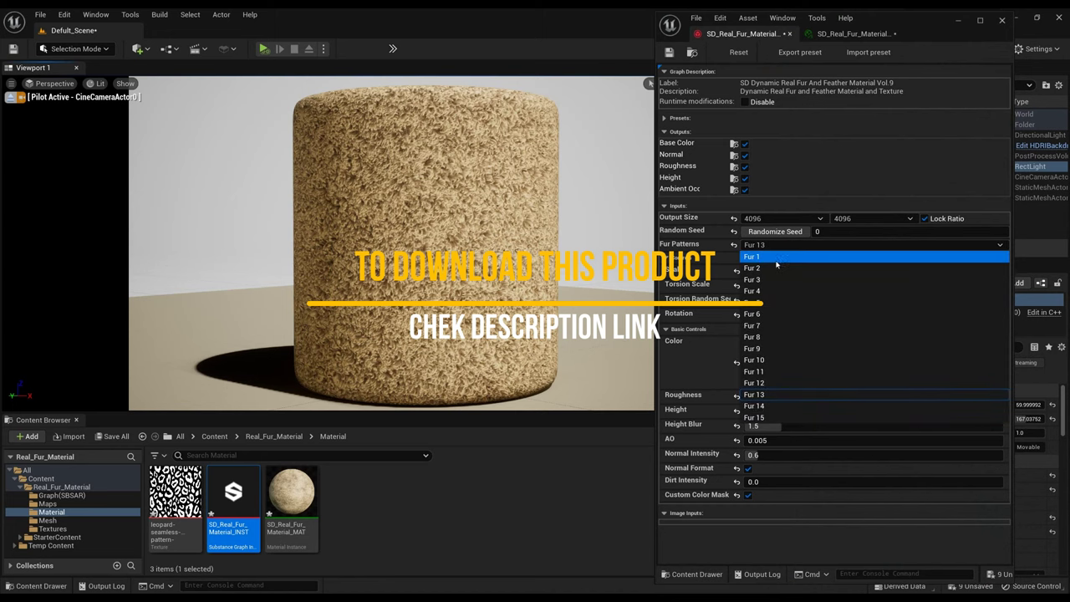
click(776, 250)
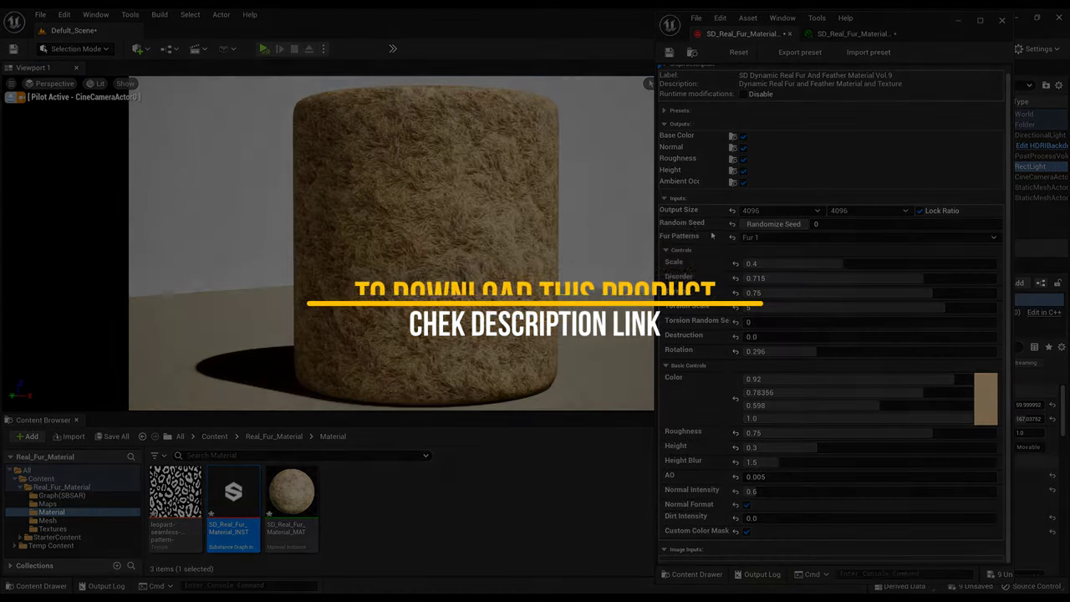